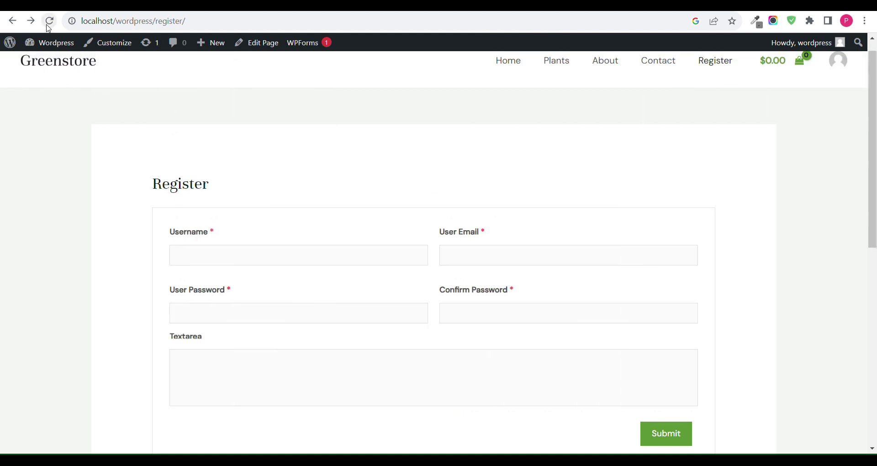
Step: Scroll through the test user's Edit User profile, including the User Password field
scroll(290, 200, down, 2)
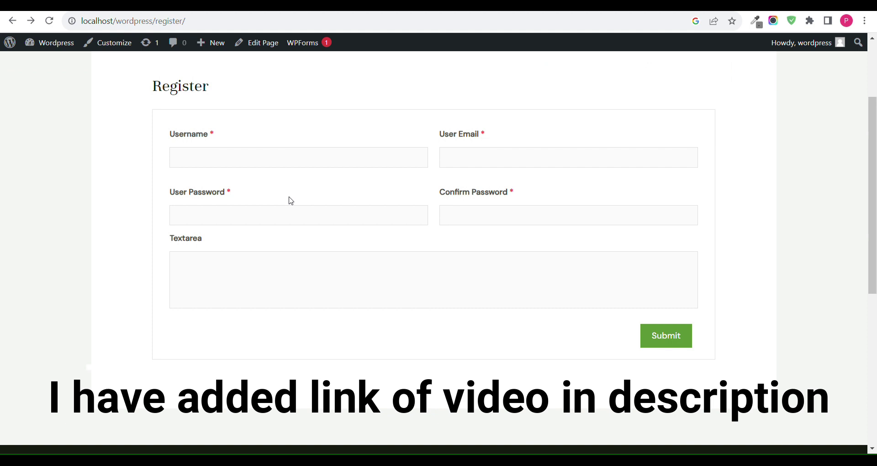
scroll(291, 200, up, 2)
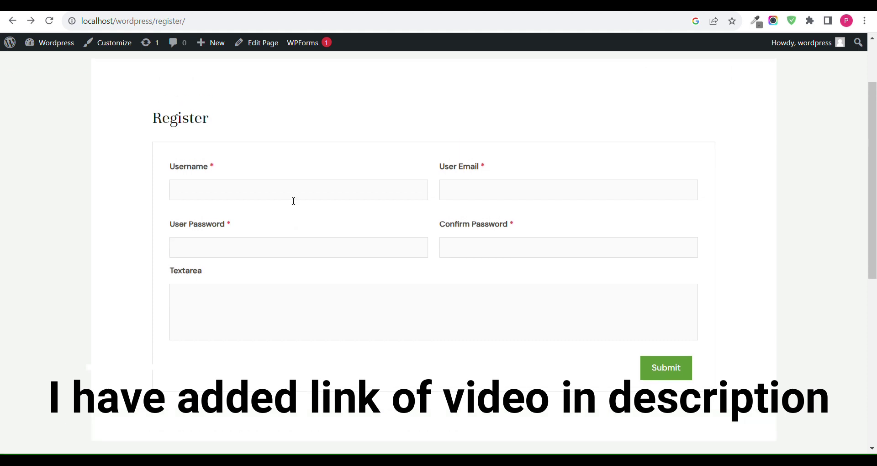
scroll(384, 194, down, 1)
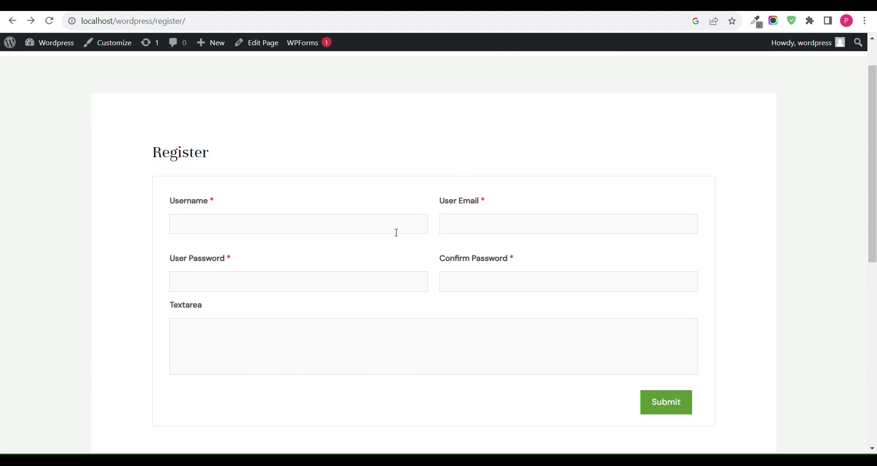
scroll(591, 250, up, 1)
scroll(430, 251, up, 1)
scroll(456, 235, down, 1)
scroll(456, 235, down, 2)
scroll(467, 207, up, 2)
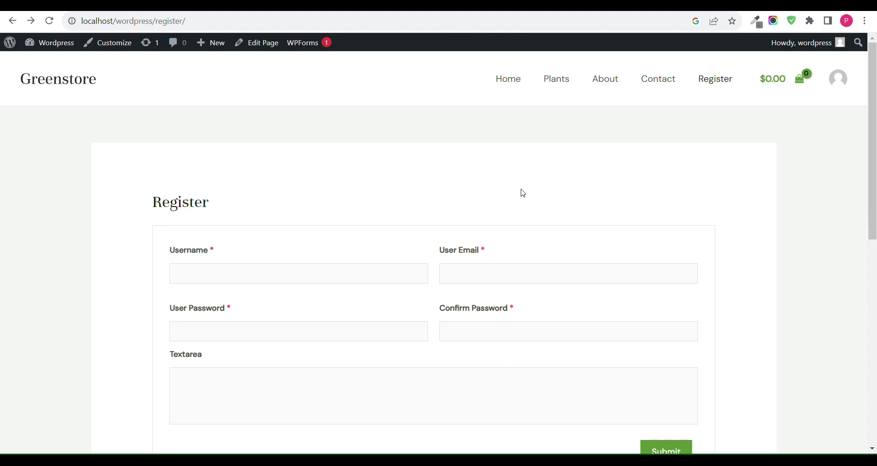
scroll(523, 193, down, 2)
click(427, 234)
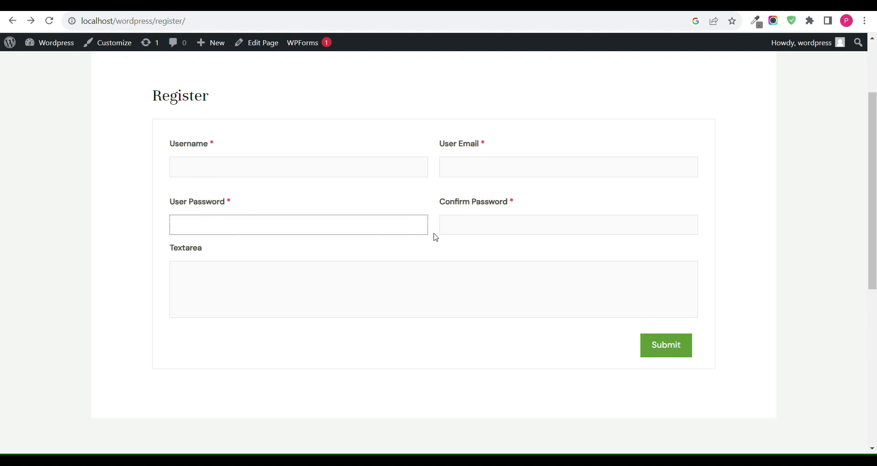
scroll(436, 237, up, 2)
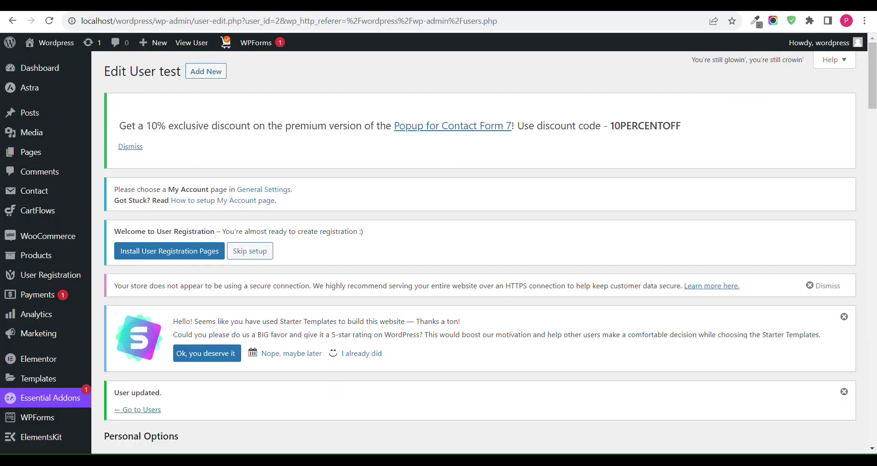
scroll(33, 188, down, 5)
scroll(42, 372, up, 2)
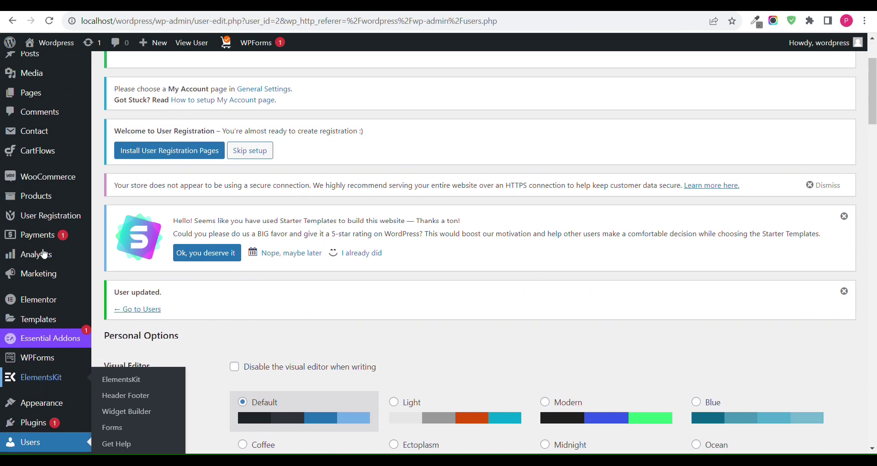
Step: Go to Plugins > Add New from the admin sidebar
mouse_move(52, 216)
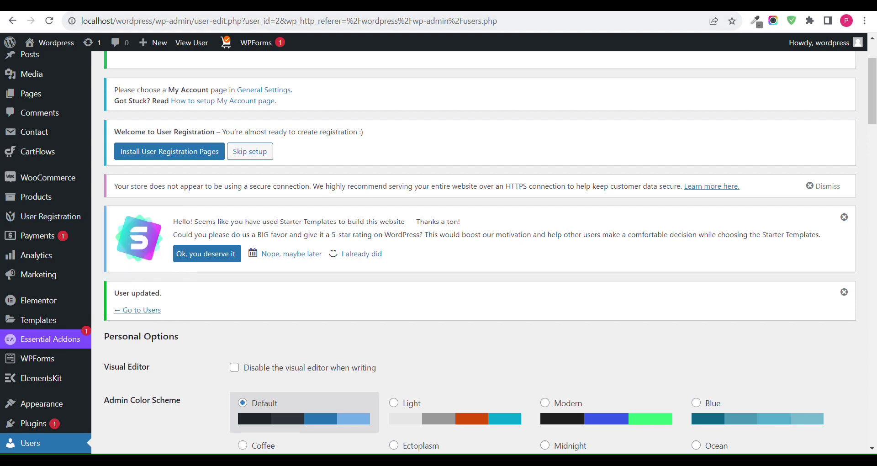
key(ctrl+t)
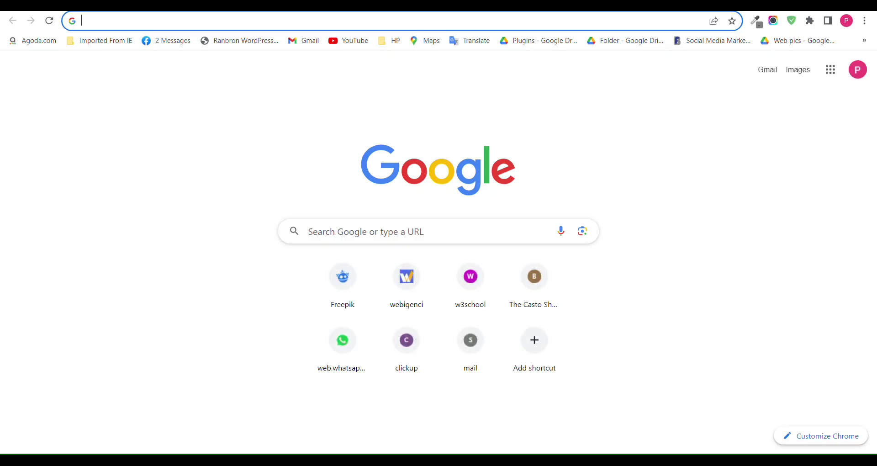
key(ctrl+w)
scroll(227, 252, down, 2)
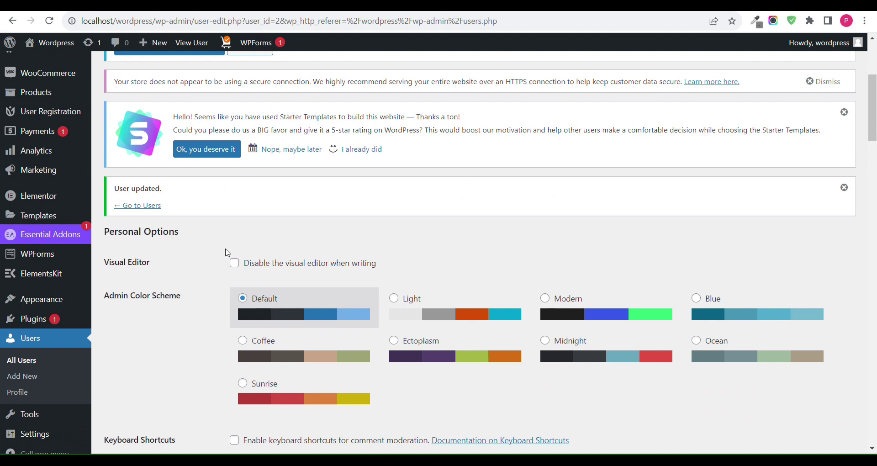
scroll(231, 238, down, 2)
scroll(7, 326, down, 2)
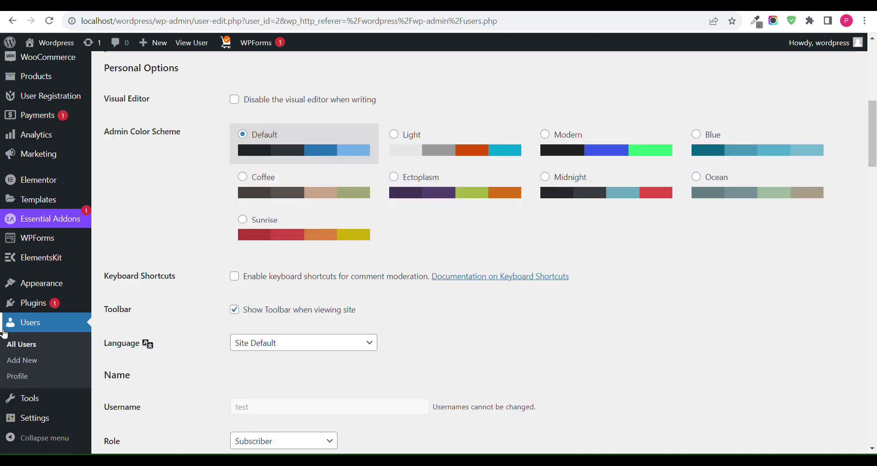
mouse_move(19, 305)
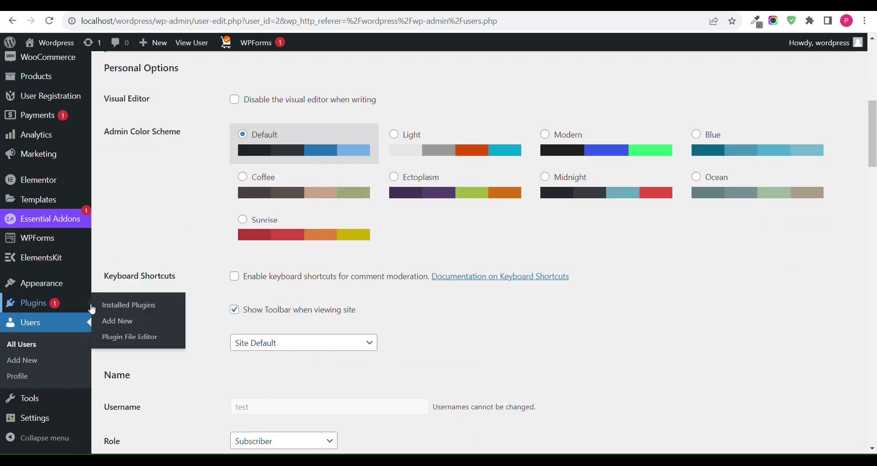
click(117, 327)
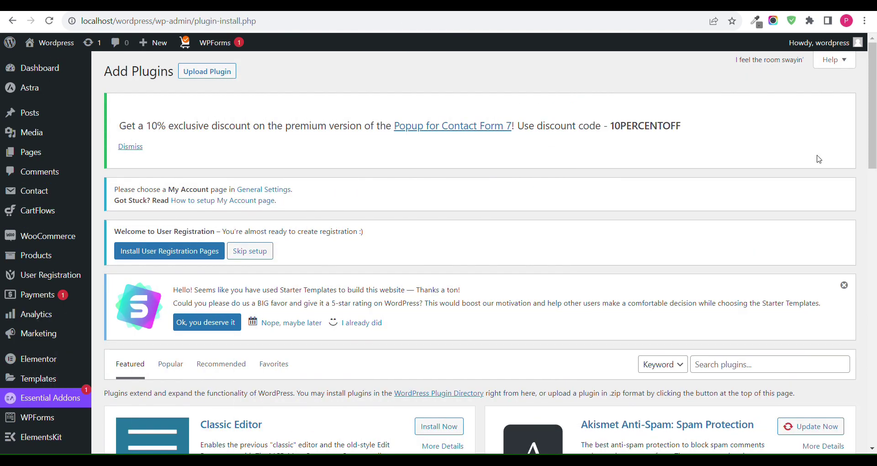
Step: Upload user-registration-pro-3.0.2.1.zip via Upload Plugin, install it, and activate it
triple_click(439, 204)
click(195, 74)
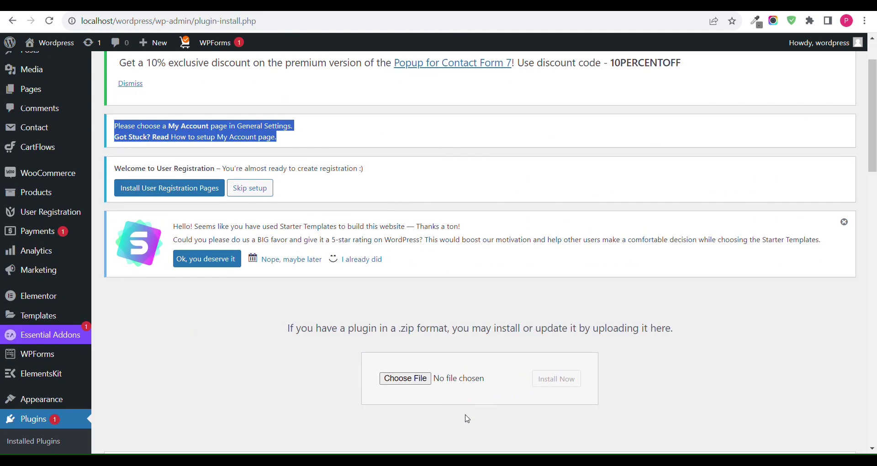
scroll(464, 411, down, 1)
click(420, 380)
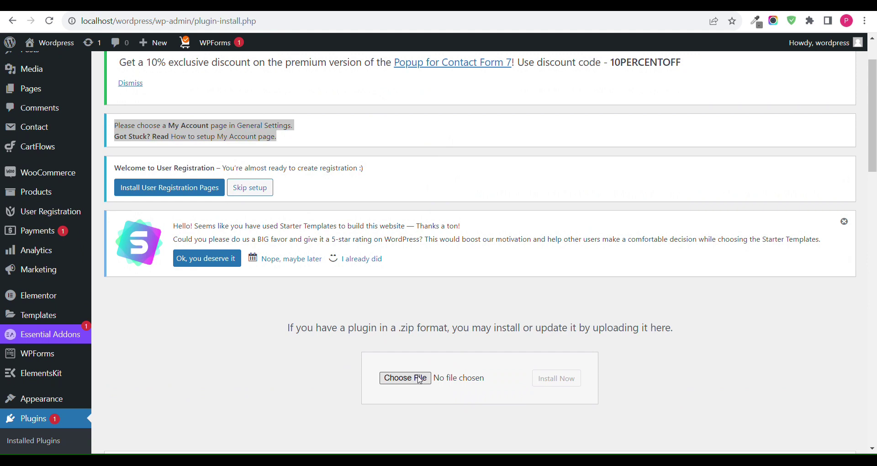
double_click(180, 105)
click(565, 379)
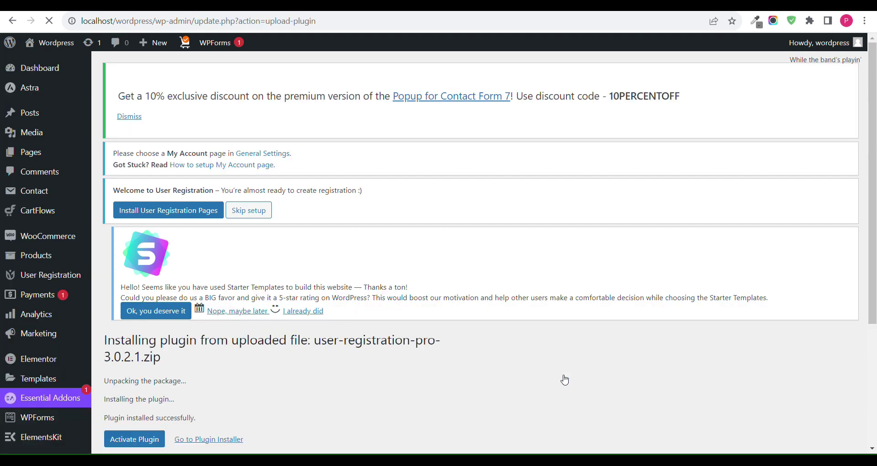
scroll(565, 380, down, 2)
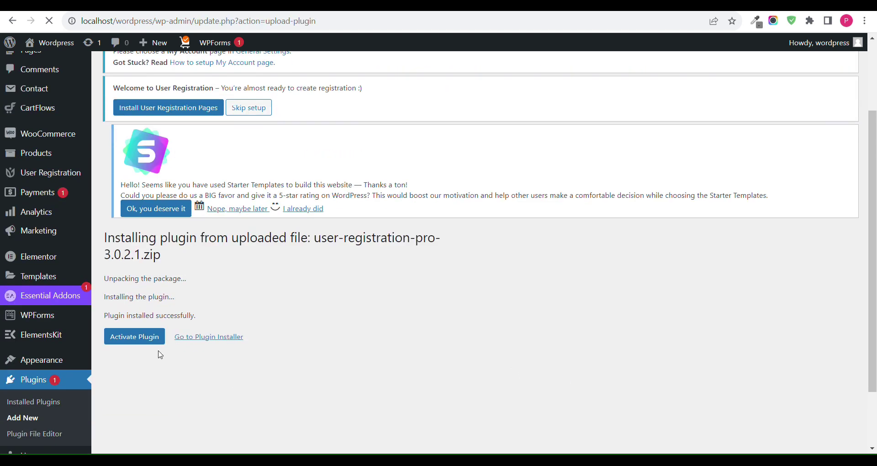
click(140, 342)
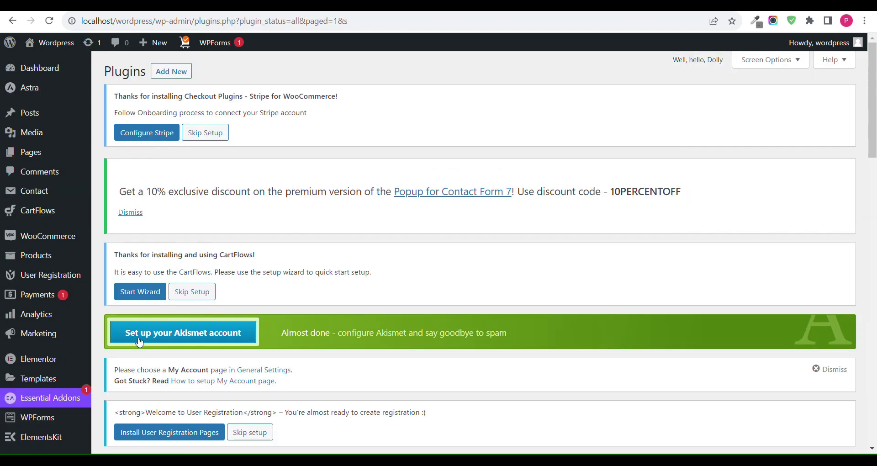
Step: Open the User Registration forms list and edit the Default form
scroll(114, 297, down, 3)
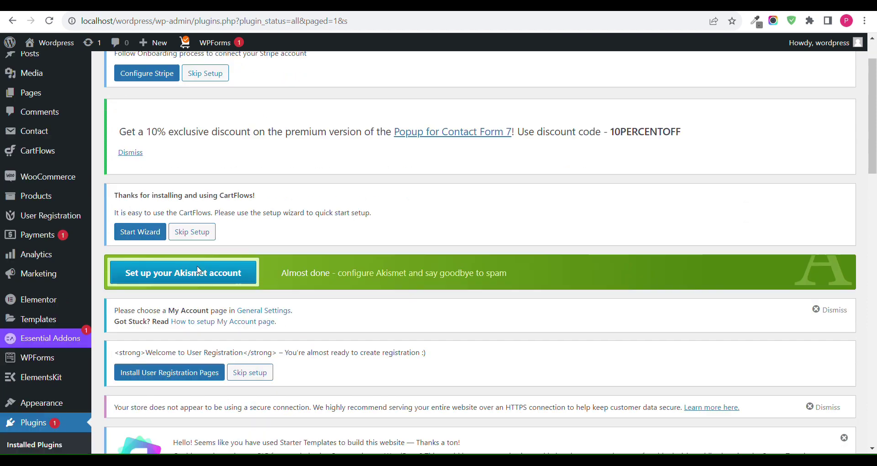
scroll(39, 217, up, 2)
mouse_move(51, 269)
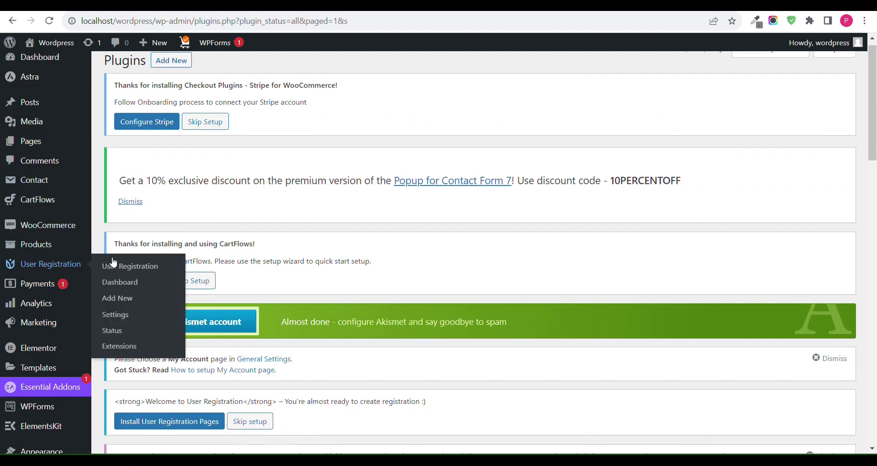
click(135, 266)
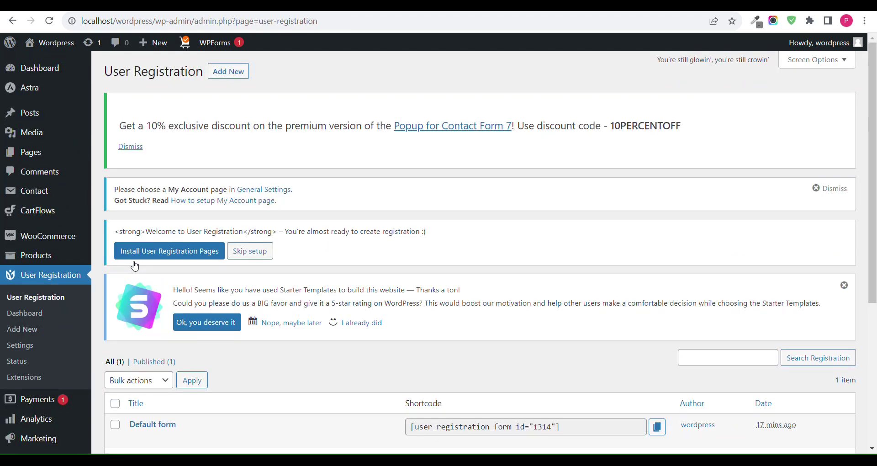
scroll(133, 265, down, 4)
click(169, 242)
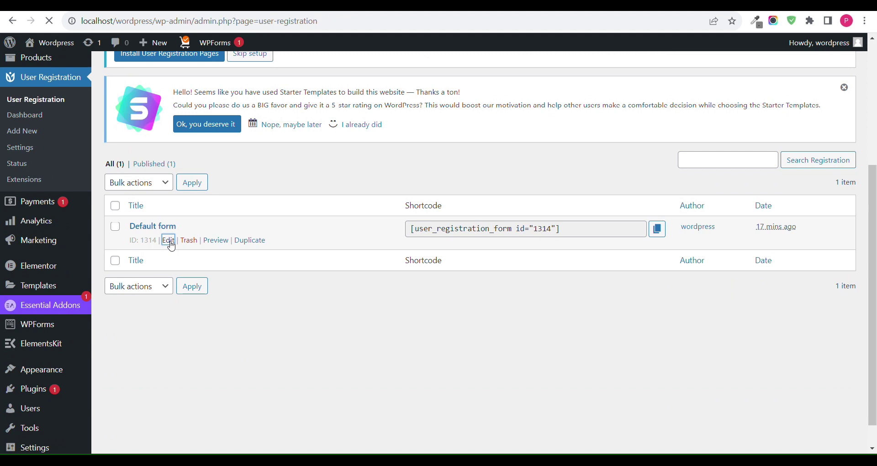
scroll(177, 225, down, 1)
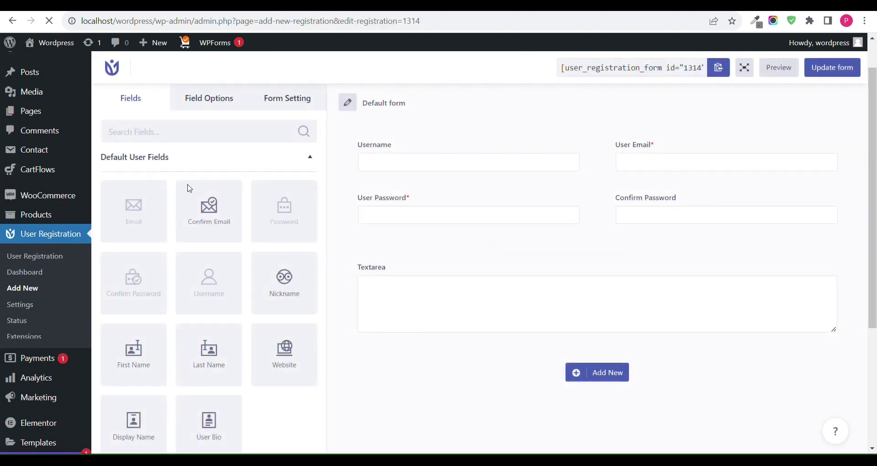
Step: Search fields for 'phon', try adding the locked Phone field, and dismiss the premium notice
text(phon)
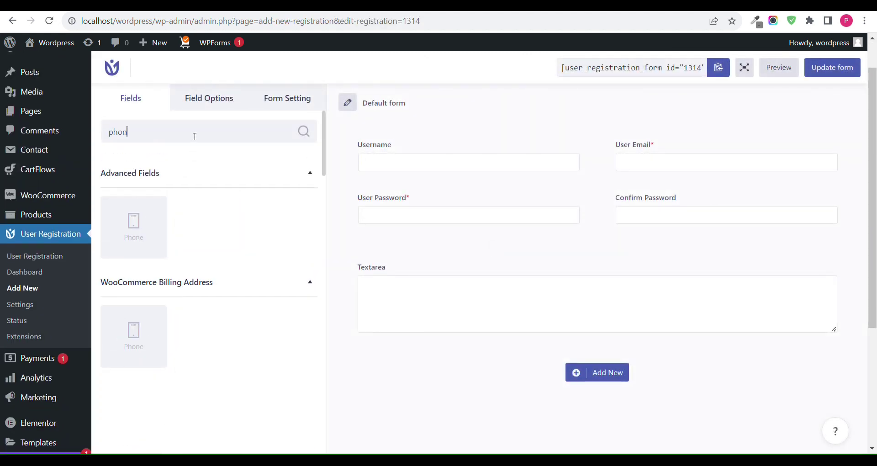
click(147, 215)
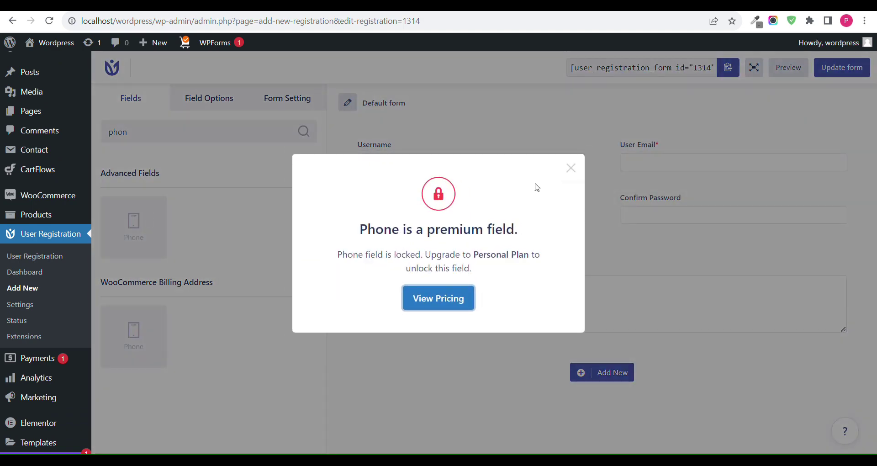
click(571, 168)
scroll(54, 233, down, 3)
scroll(57, 233, up, 2)
scroll(57, 233, down, 2)
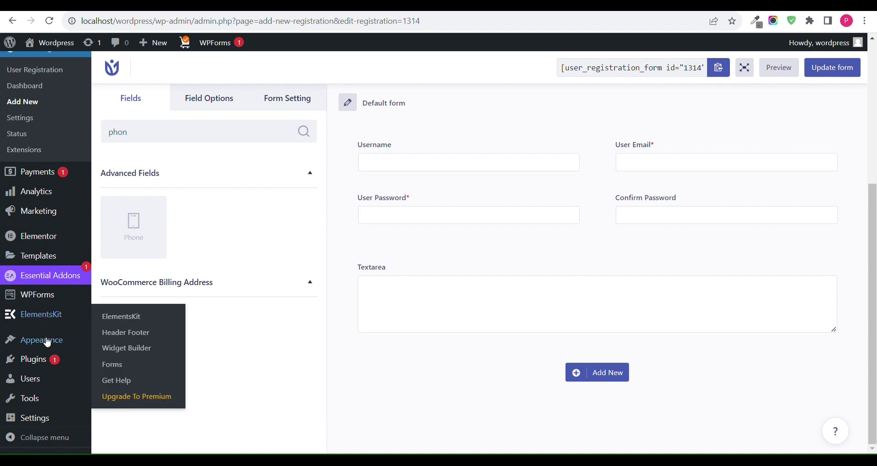
Step: Upload user-registration-advanced-fields-1.4.9.zip from Plugins > Add New, install and activate it
mouse_move(34, 359)
click(122, 377)
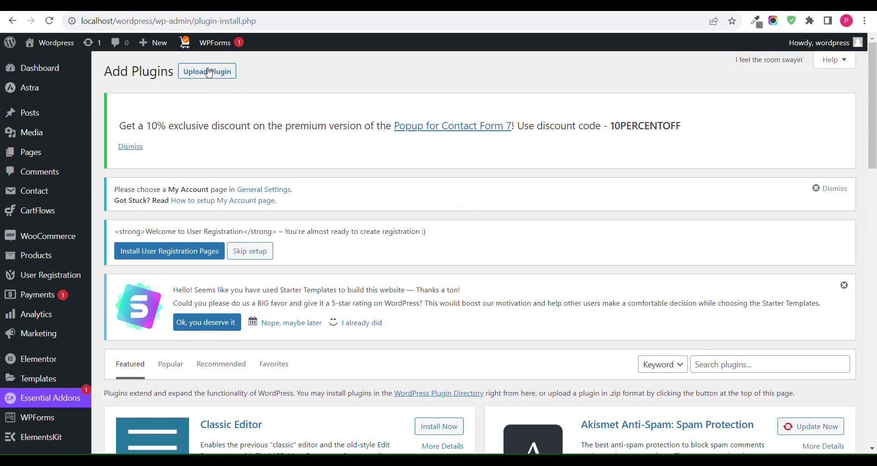
click(208, 72)
scroll(458, 361, down, 2)
click(405, 369)
click(548, 378)
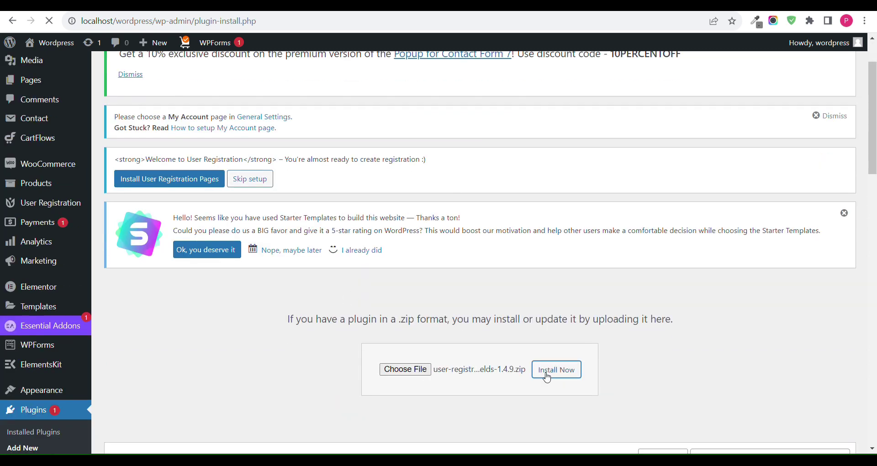
scroll(229, 386, down, 1)
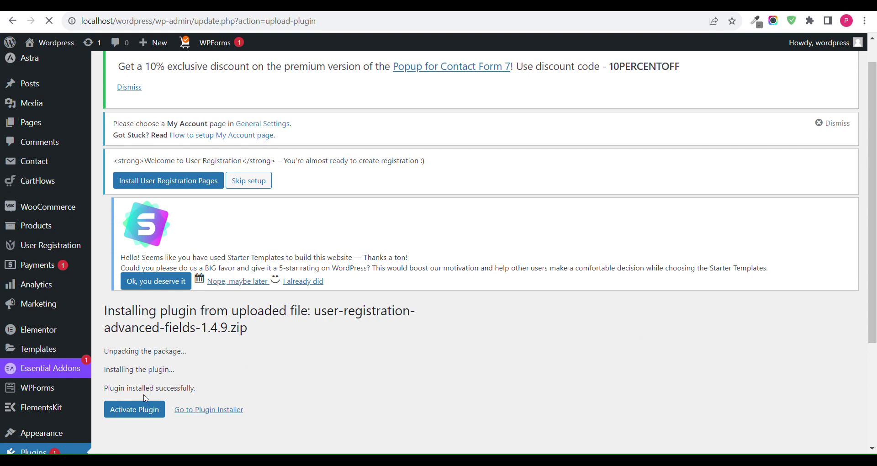
click(143, 409)
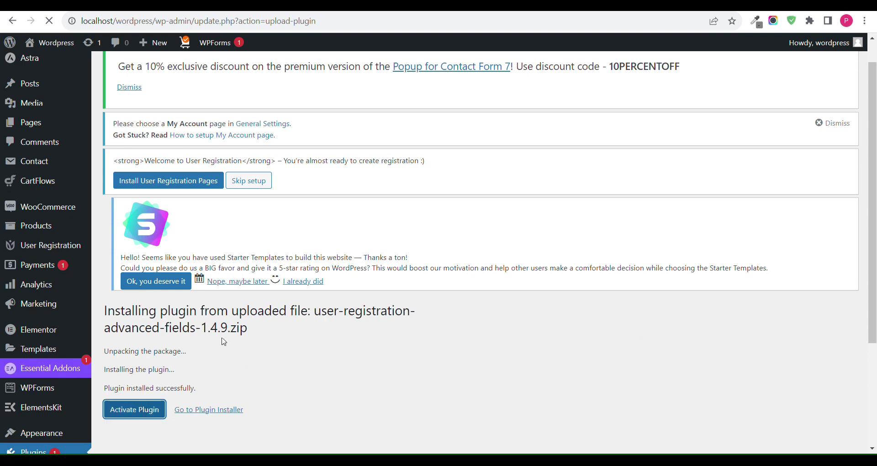
scroll(252, 330, up, 1)
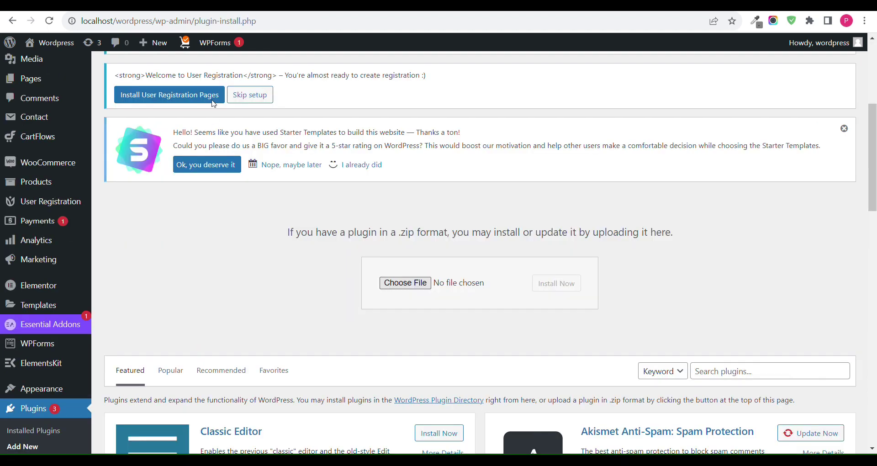
Step: Upload user-registration-file-upload-1.2.5.zip, install it, and activate it
click(214, 104)
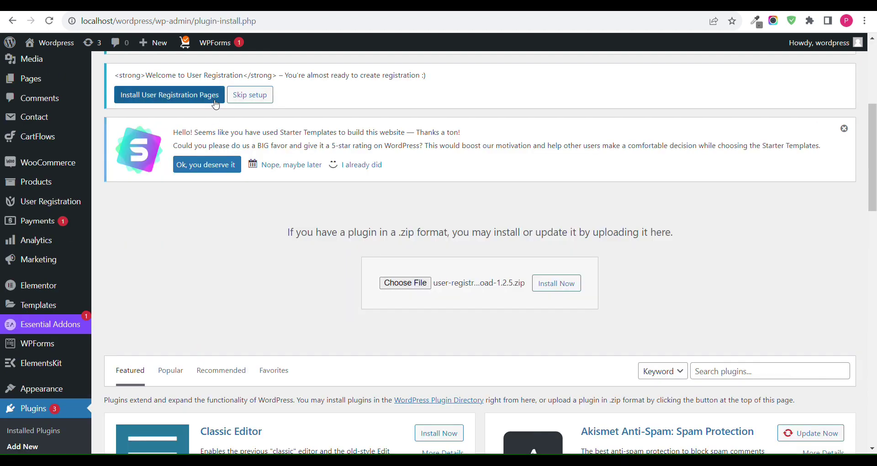
click(559, 284)
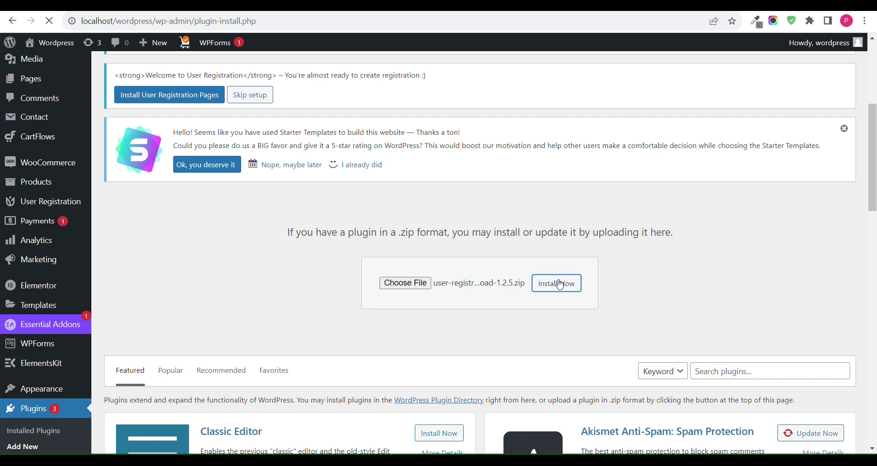
scroll(311, 364, down, 3)
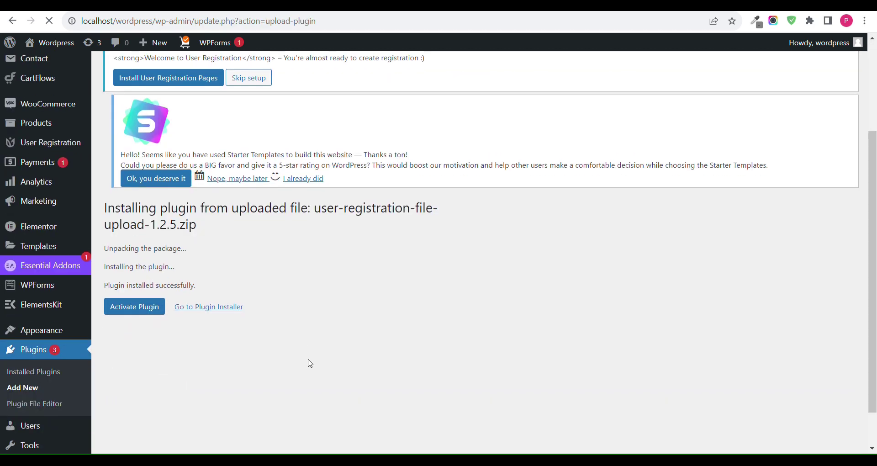
click(137, 304)
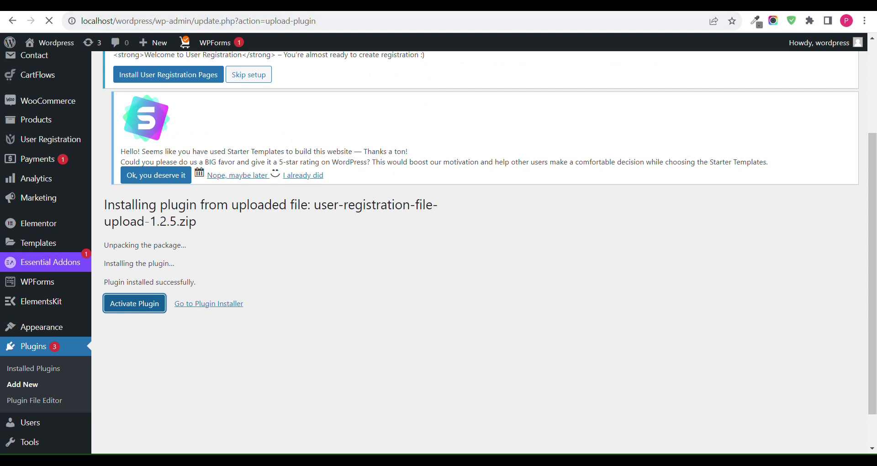
key(ctrl+t)
Step: Search Google for the user registration plugin and open wpuserregistration.com
text(user)
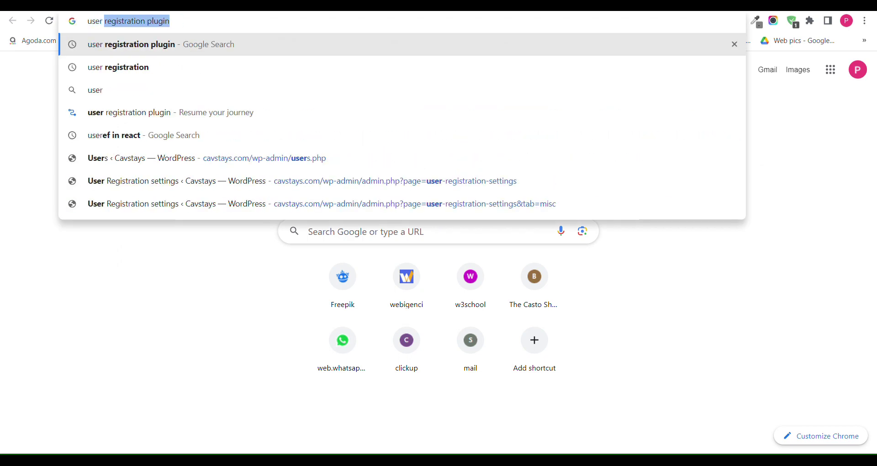
key(Return)
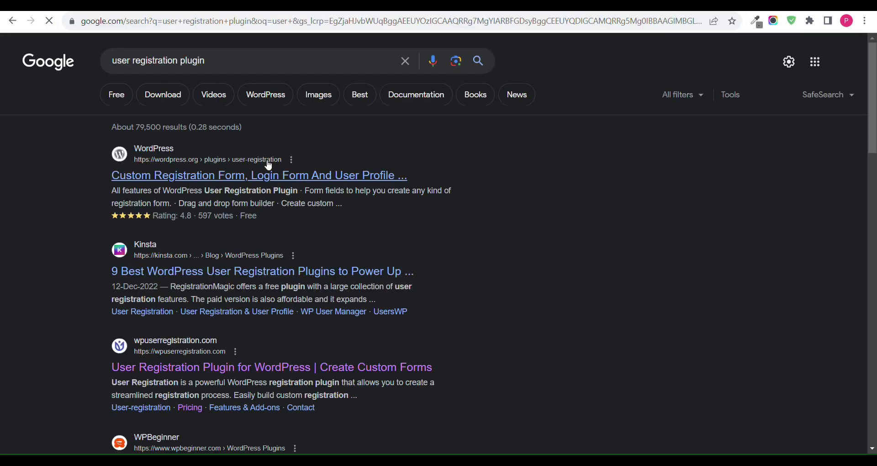
scroll(207, 325, down, 2)
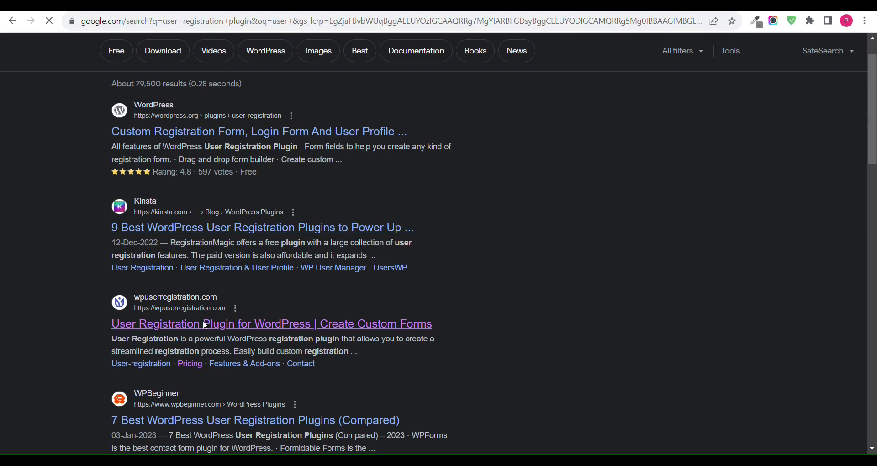
click(207, 325)
Step: Open the site's Features & Add-ons page and browse the listed add-ons
scroll(203, 323, down, 5)
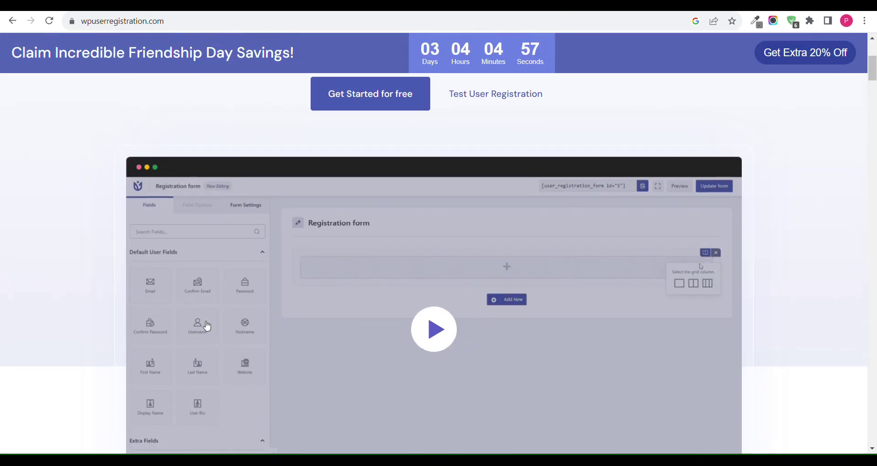
scroll(204, 325, up, 5)
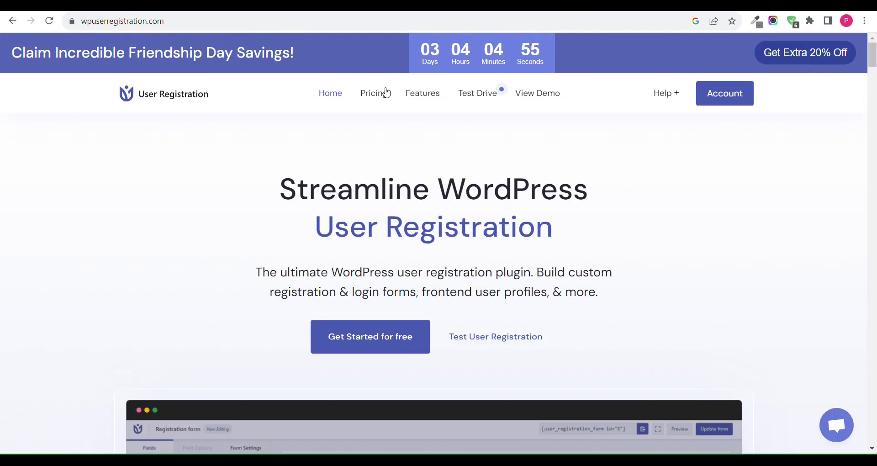
click(435, 98)
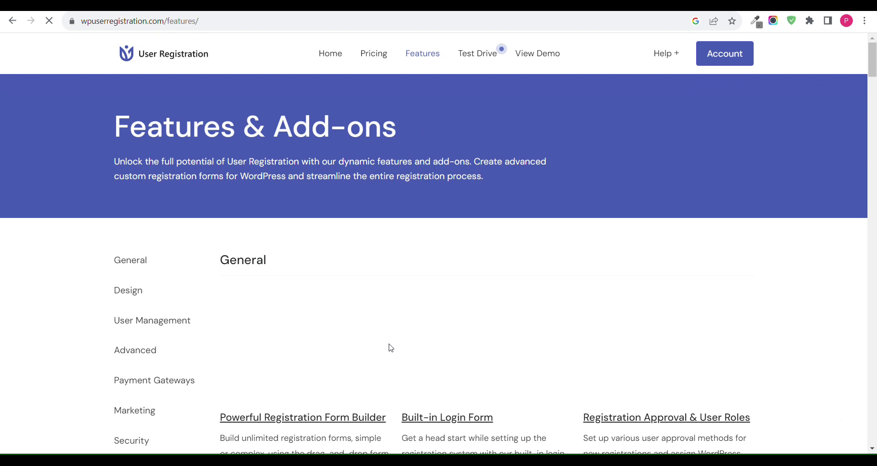
scroll(388, 348, down, 5)
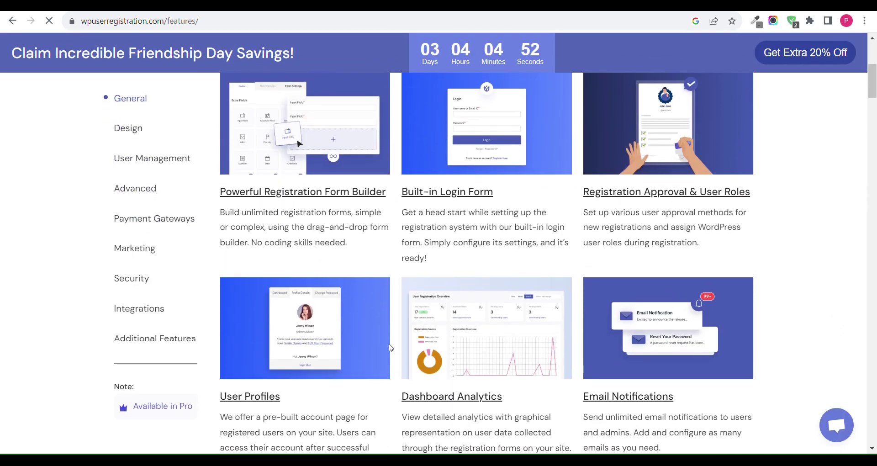
scroll(392, 339, down, 1)
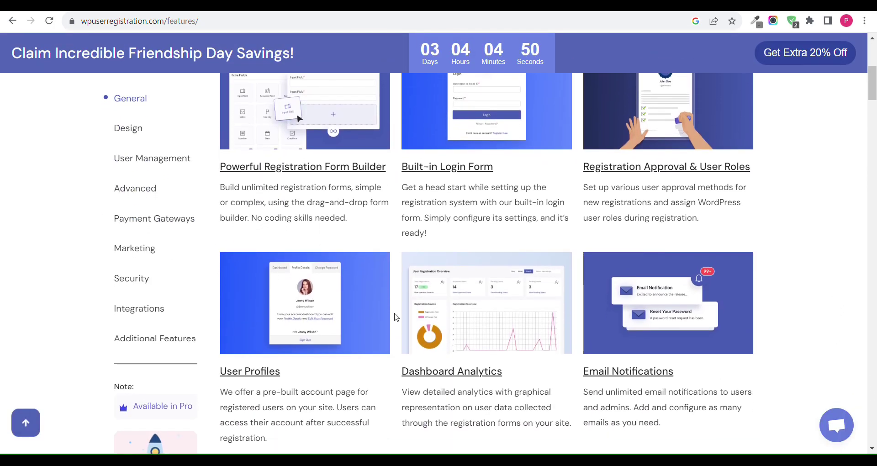
scroll(553, 213, down, 4)
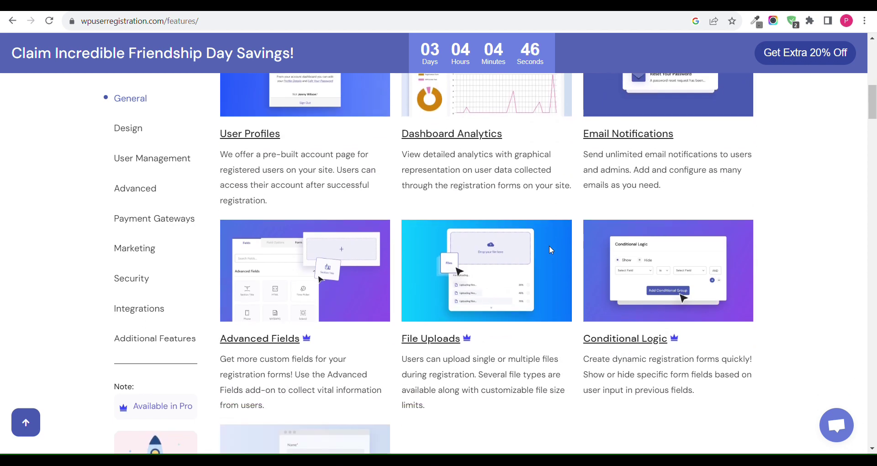
scroll(358, 333, down, 4)
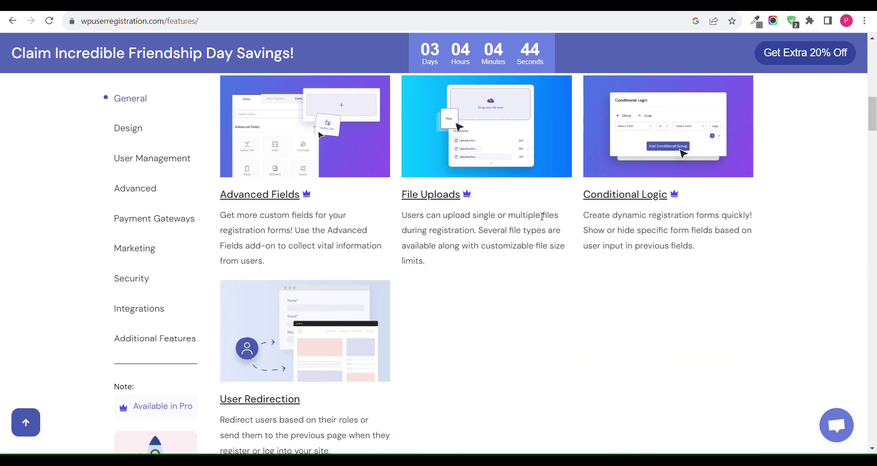
scroll(542, 216, down, 17)
scroll(538, 216, down, 18)
scroll(441, 209, down, 10)
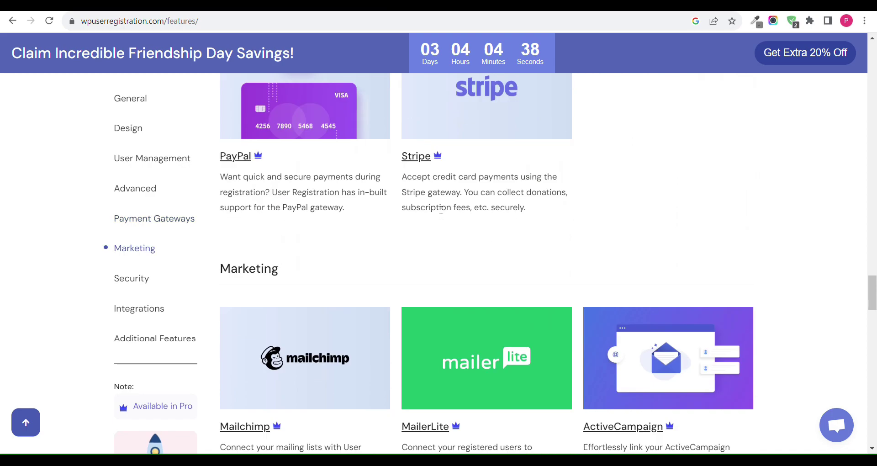
scroll(438, 208, down, 5)
scroll(438, 209, up, 20)
scroll(437, 209, up, 10)
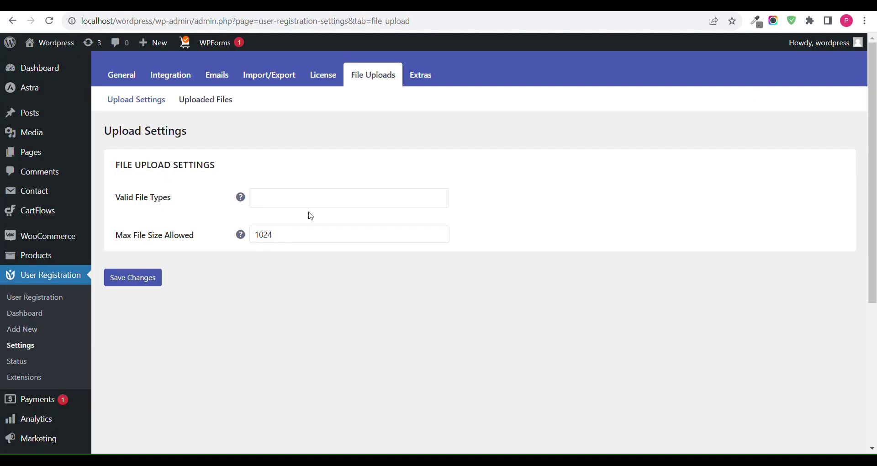
Step: Select pdf under Valid File Types, save the File Uploads settings, and return to the forms
click(267, 194)
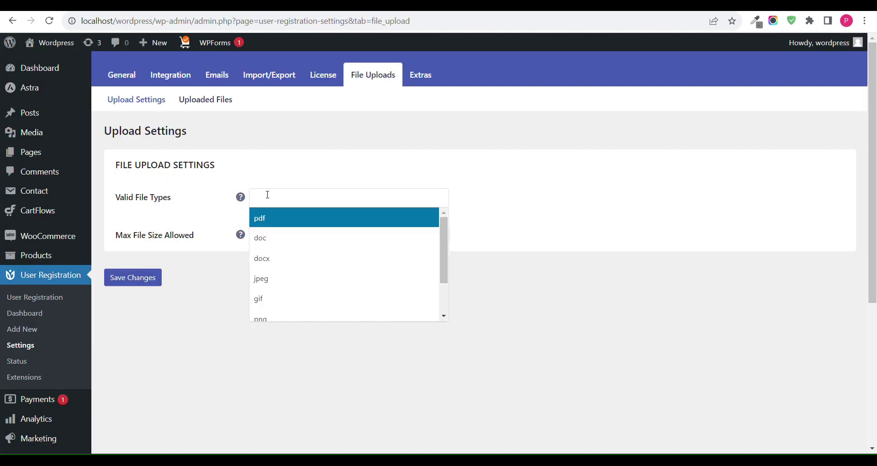
click(278, 218)
click(137, 278)
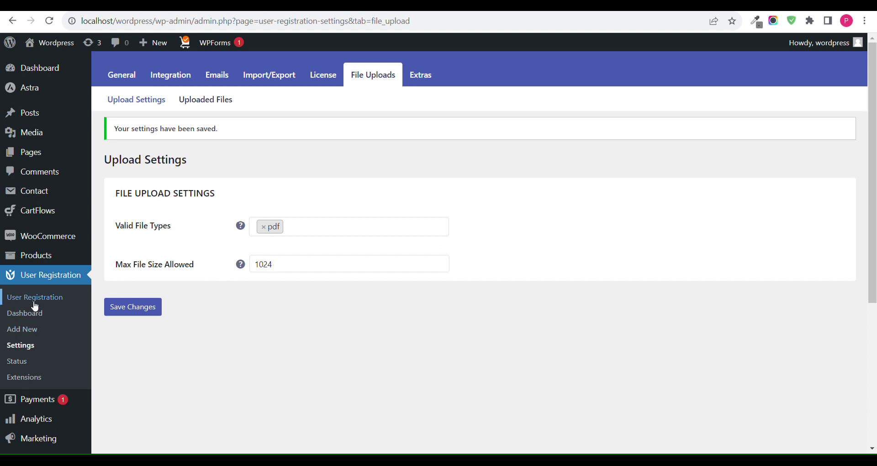
click(32, 301)
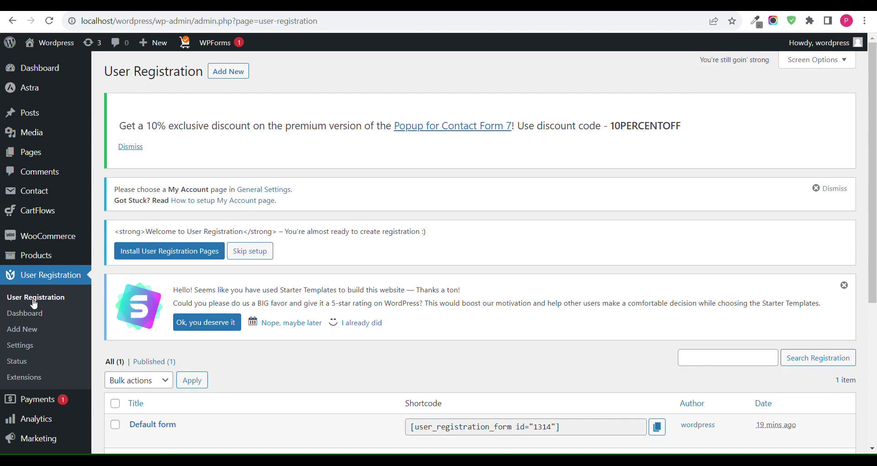
scroll(34, 304, down, 2)
Step: In the Default form, delete the Textarea field and split the empty row into two columns
click(169, 373)
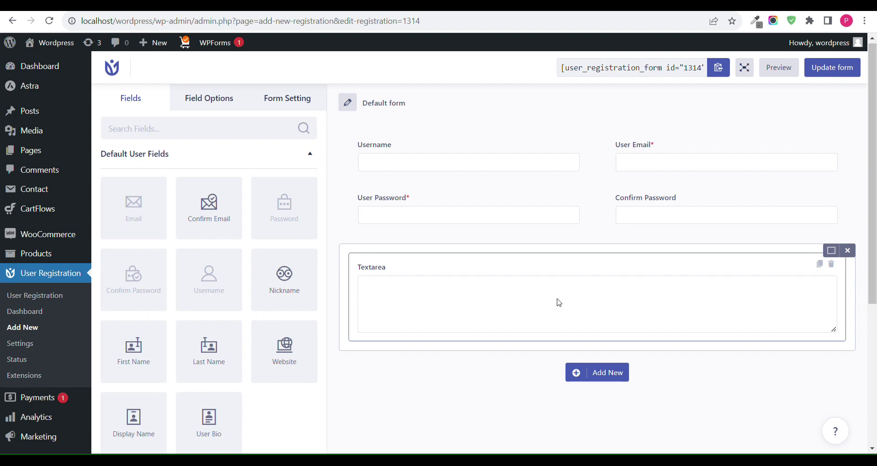
click(831, 264)
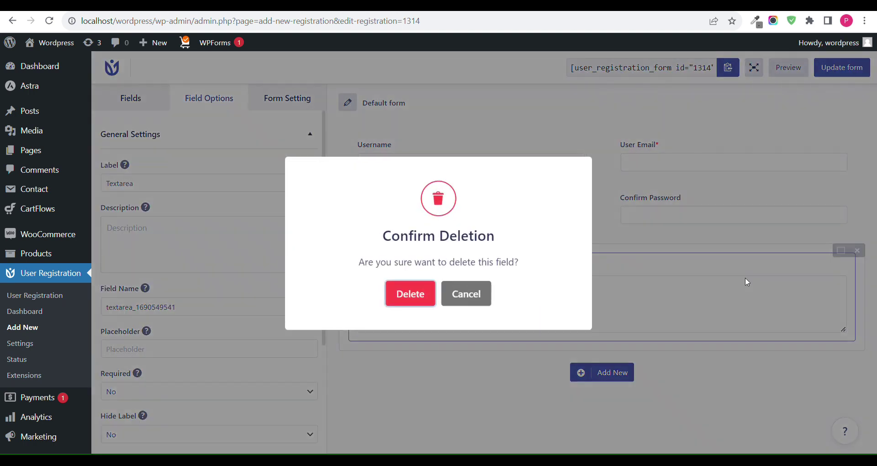
click(412, 295)
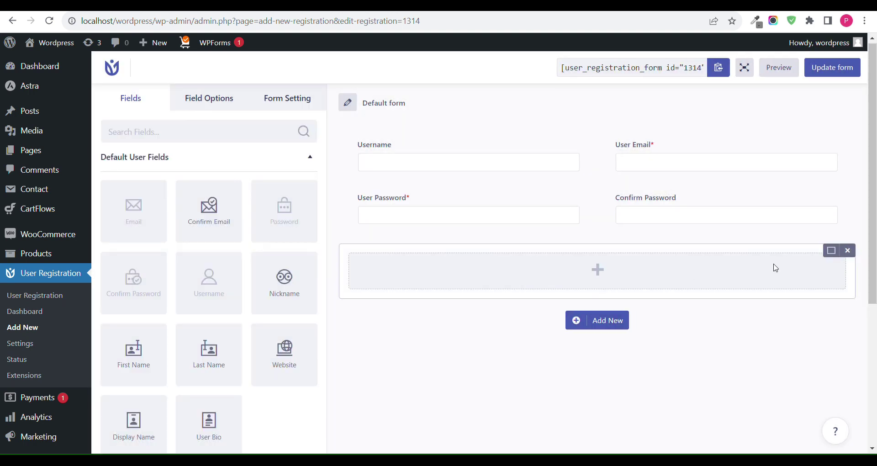
click(831, 250)
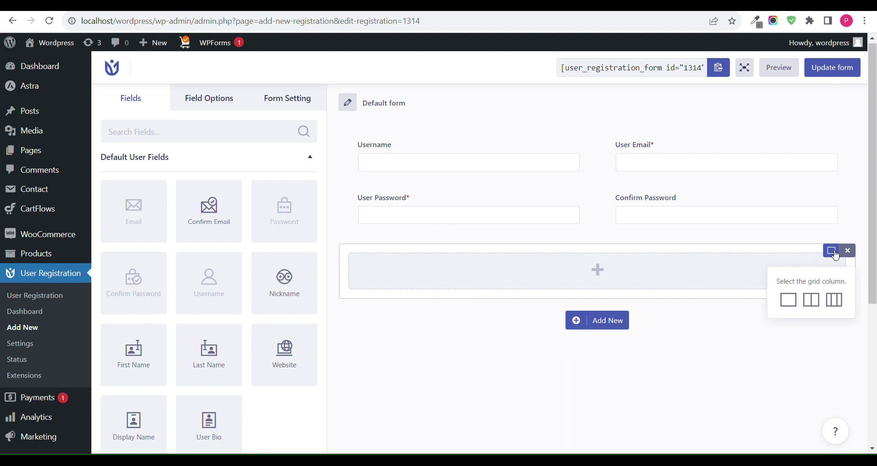
click(817, 305)
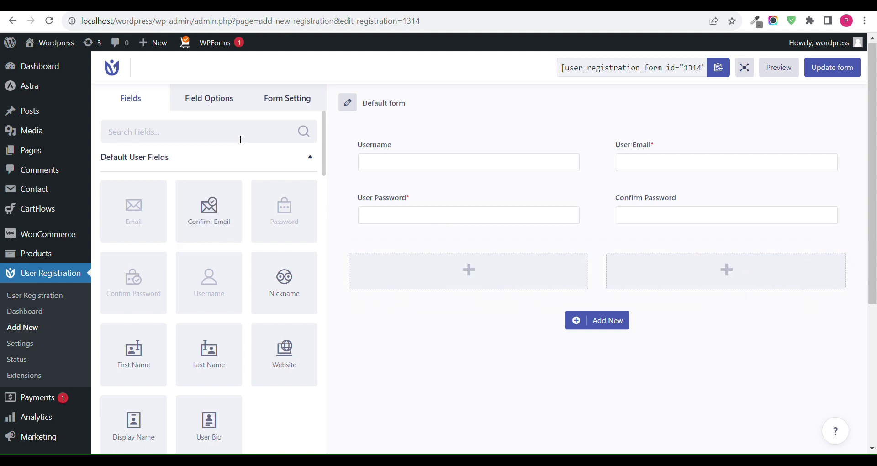
Step: Drag the Phone field into the left column and File Upload into the right column
text(phon)
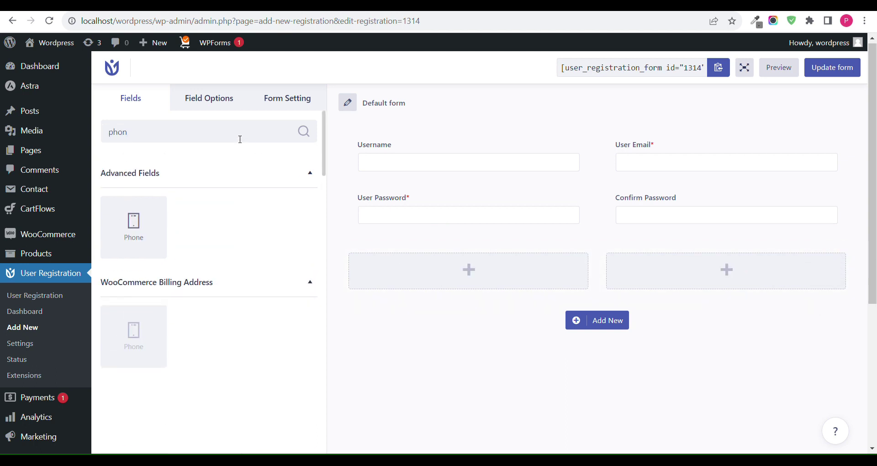
drag(105, 236, 427, 278)
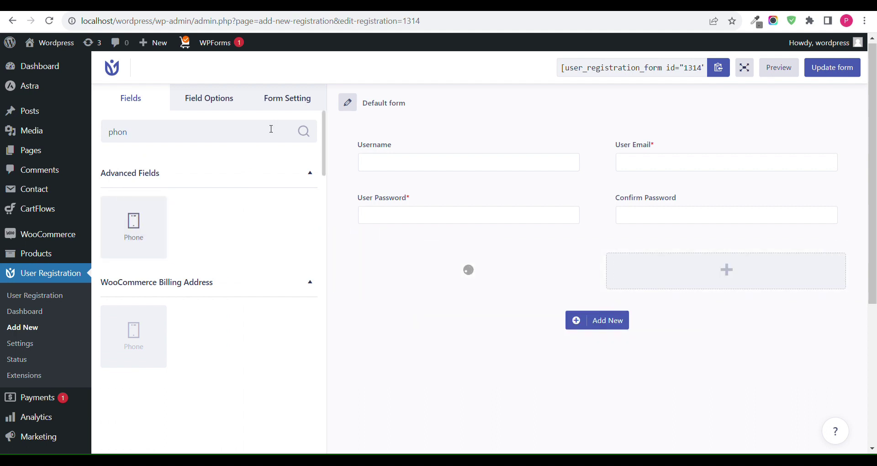
key(ctrl+a)
key(BackSpace)
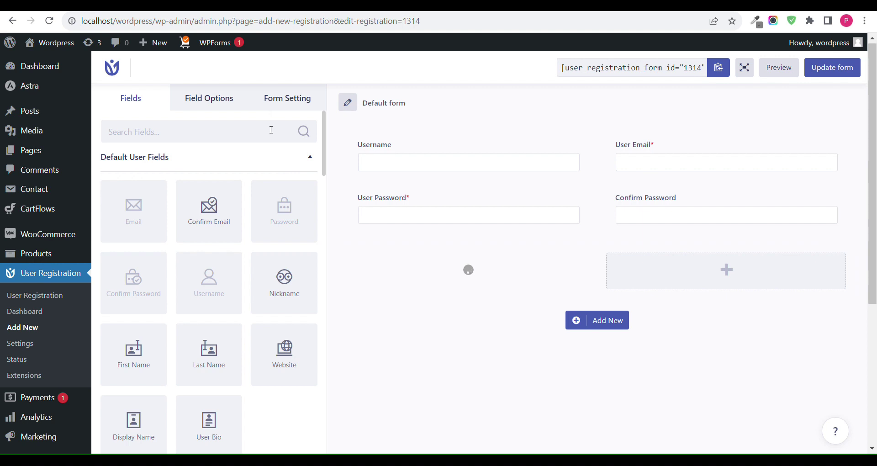
text(fil)
drag(134, 219, 732, 286)
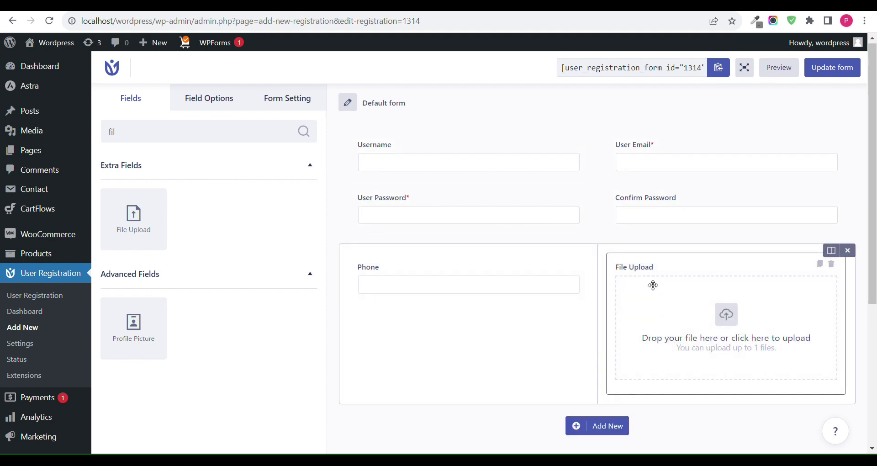
Step: Relabel the File Upload field as 'GSTIN' and update the form
click(654, 276)
click(210, 183)
key(ctrl+a)
key(BackSpace)
text(G)
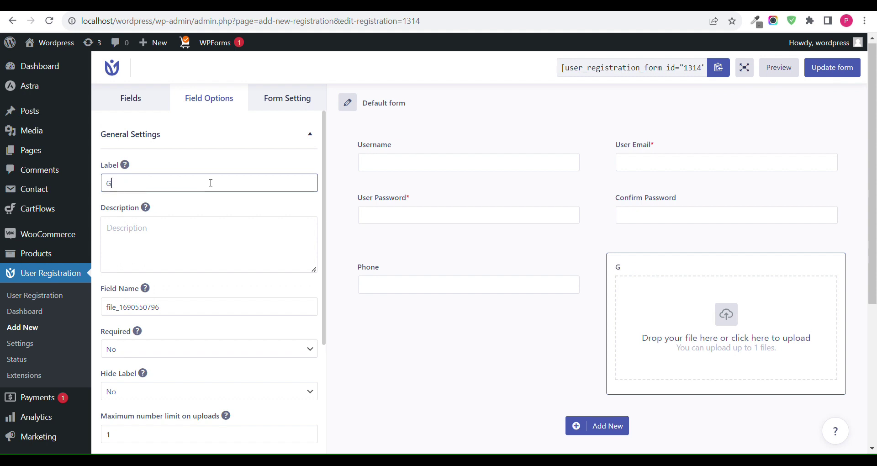
text(STIN)
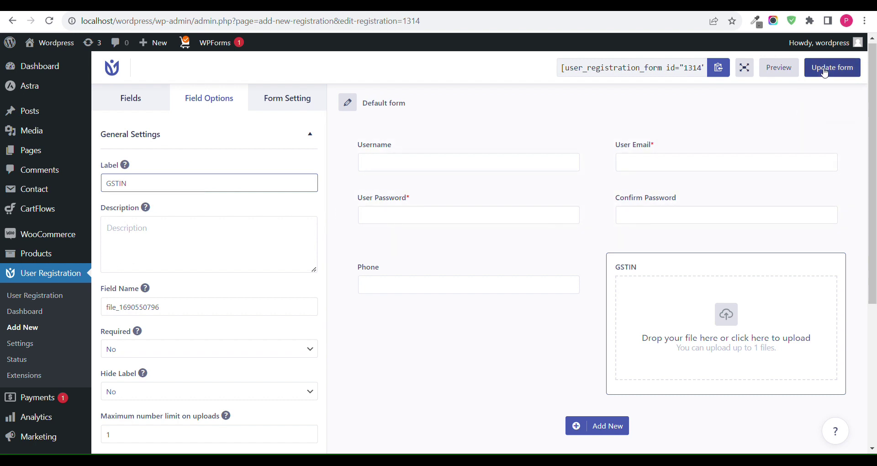
click(835, 68)
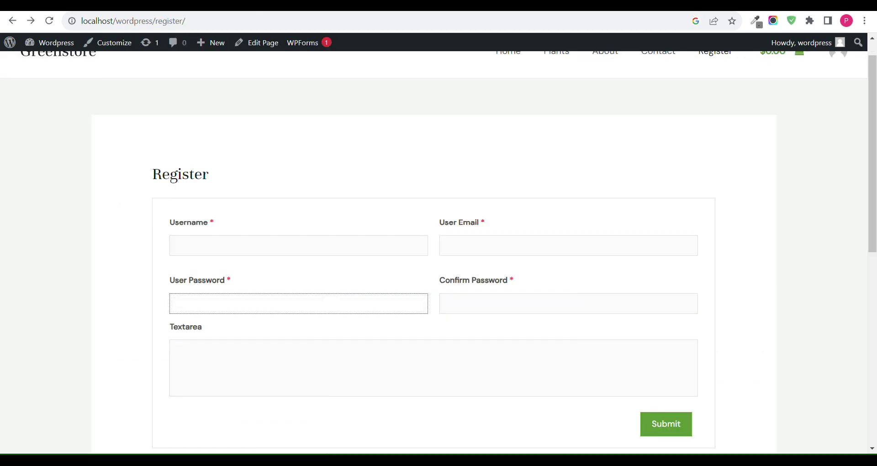
Step: Reload the Register page, try the new Phone field's mask, and return to the form builder
click(50, 21)
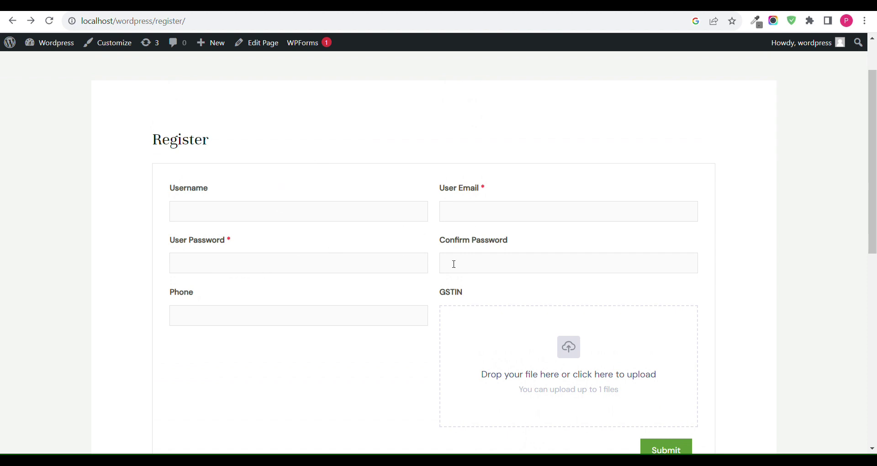
click(336, 314)
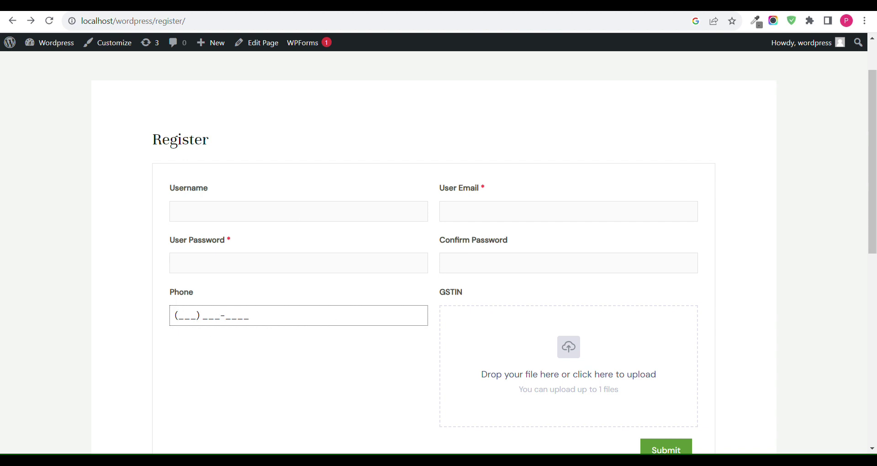
click(49, 21)
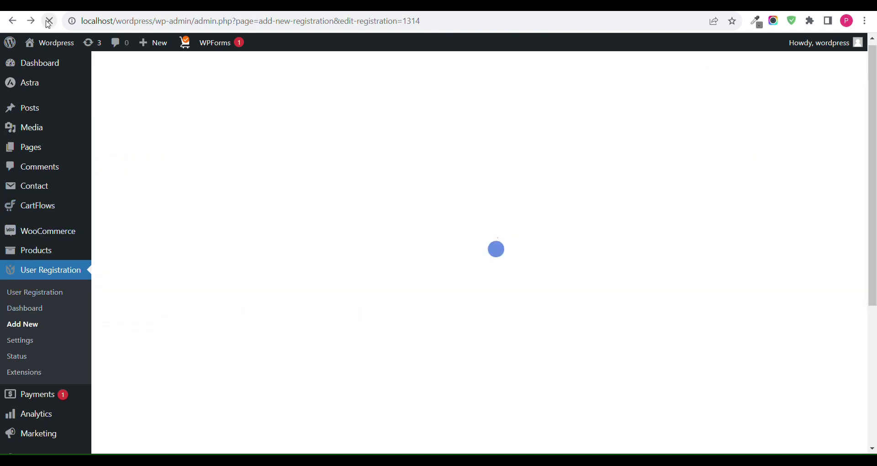
Step: Clear the Phone field's generated field name and remove its input mask
click(382, 278)
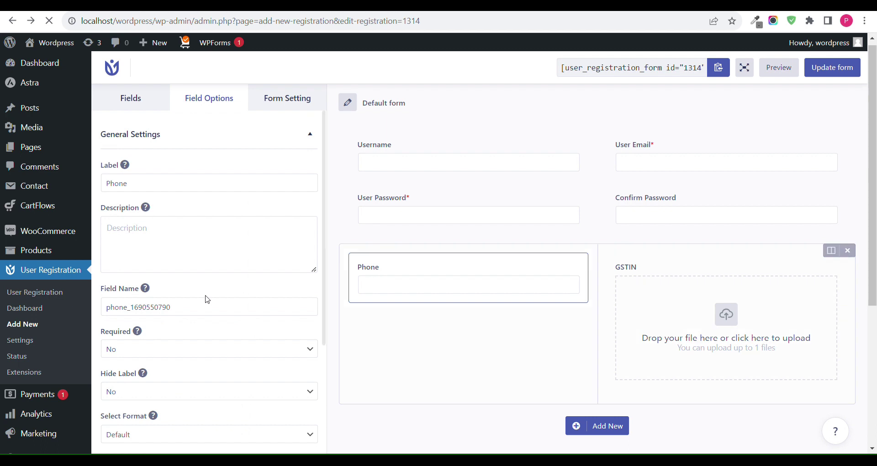
scroll(206, 298, down, 2)
click(194, 244)
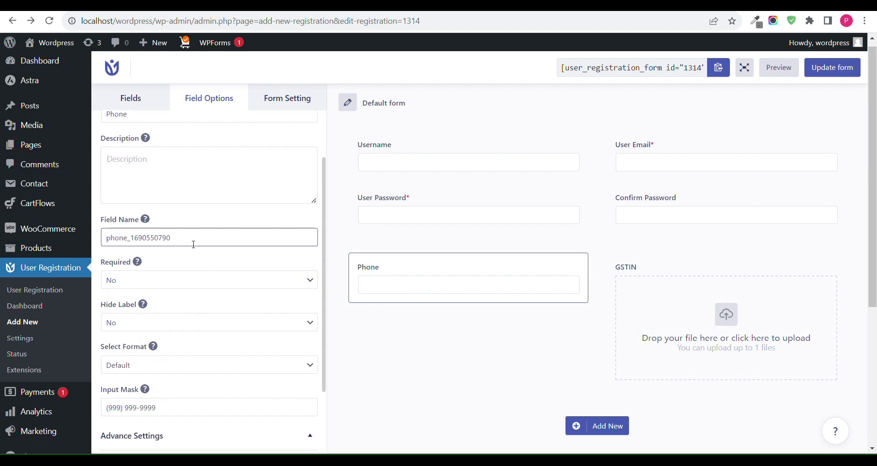
key(ctrl+a)
key(BackSpace)
scroll(194, 244, down, 3)
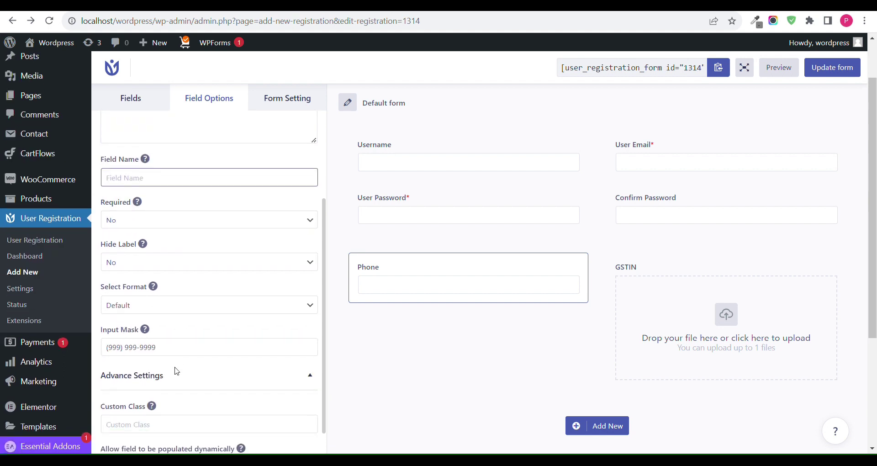
click(177, 354)
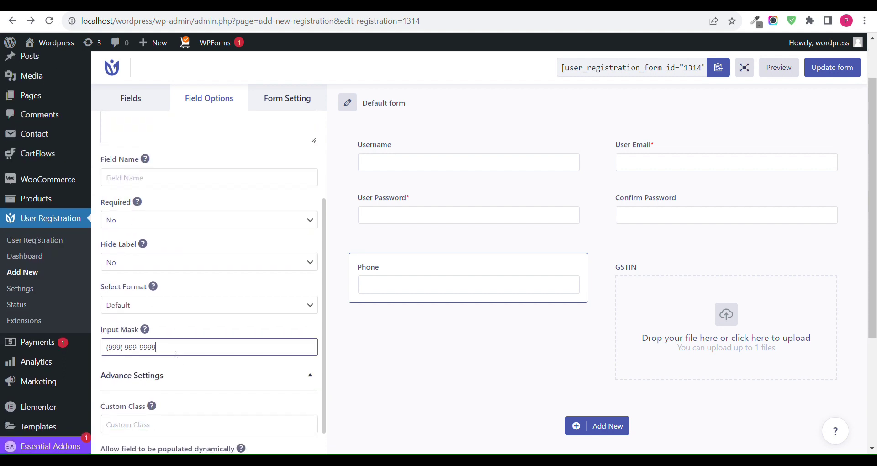
key(ctrl+a)
key(BackSpace)
scroll(138, 344, down, 1)
scroll(182, 334, up, 3)
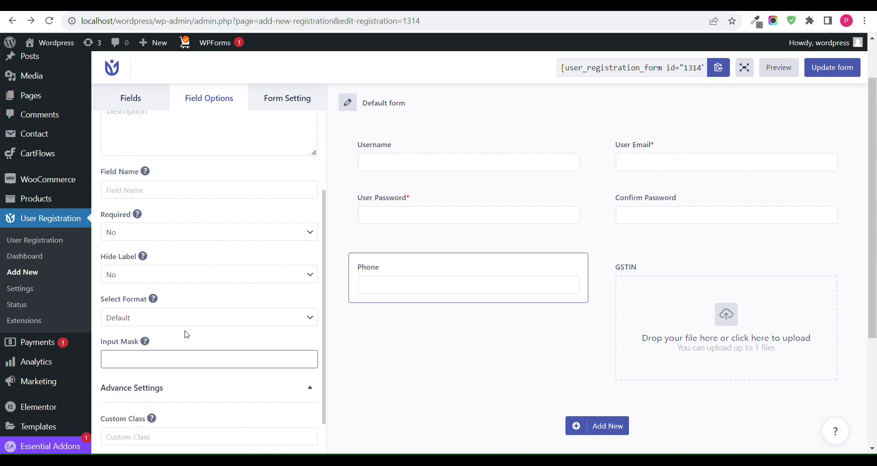
Step: Make Phone required, set its field name to 'Phone', and update the form
click(170, 296)
click(130, 327)
click(833, 69)
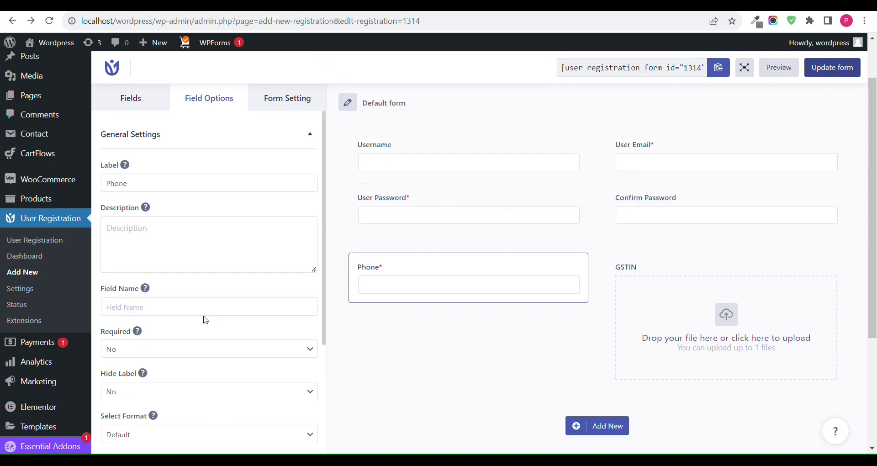
click(182, 309)
text(Phone)
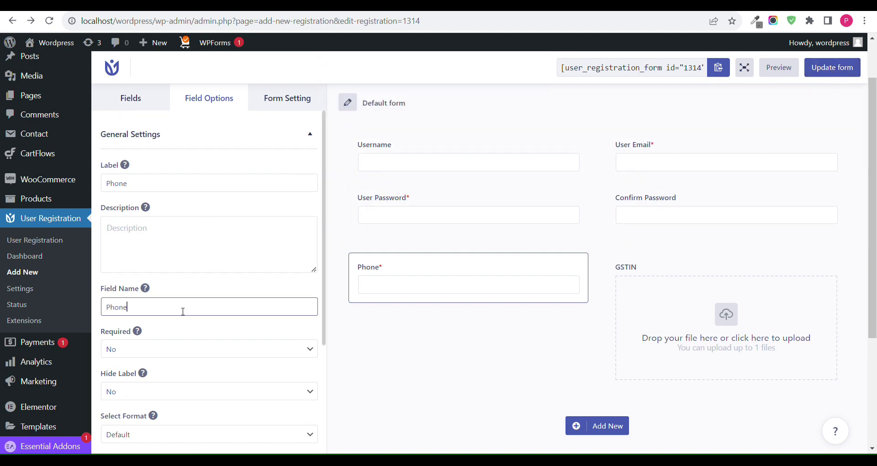
click(846, 67)
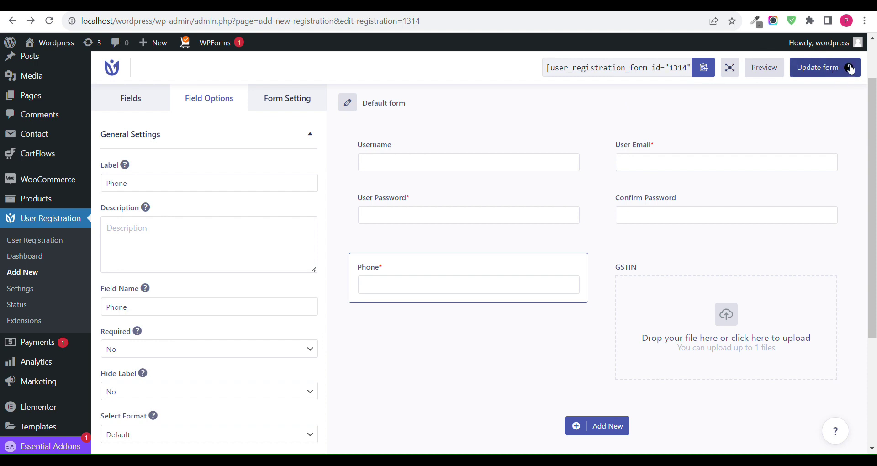
click(128, 12)
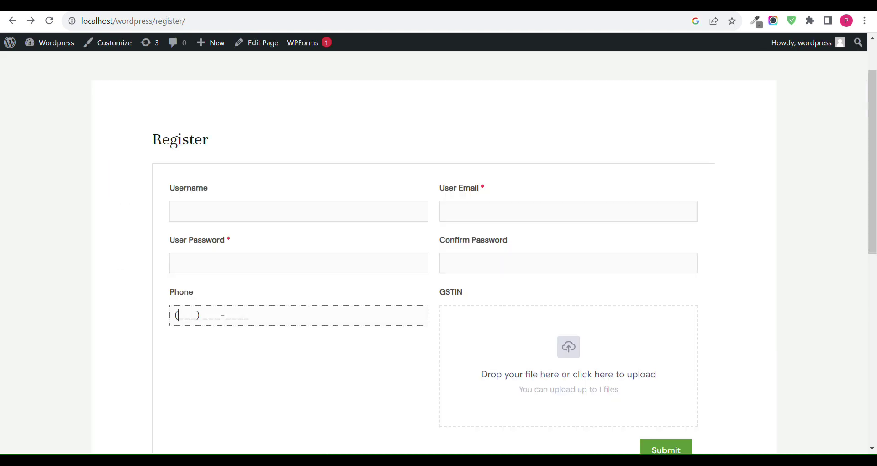
Step: Reload the Register page and clear the browser-autofilled username
click(44, 24)
click(299, 213)
click(281, 234)
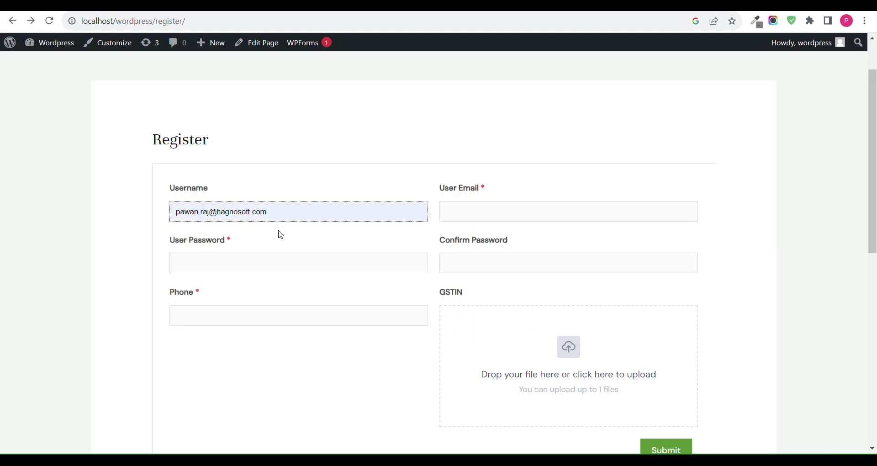
click(243, 283)
key(ctrl+a)
key(BackSpace)
text(test2)
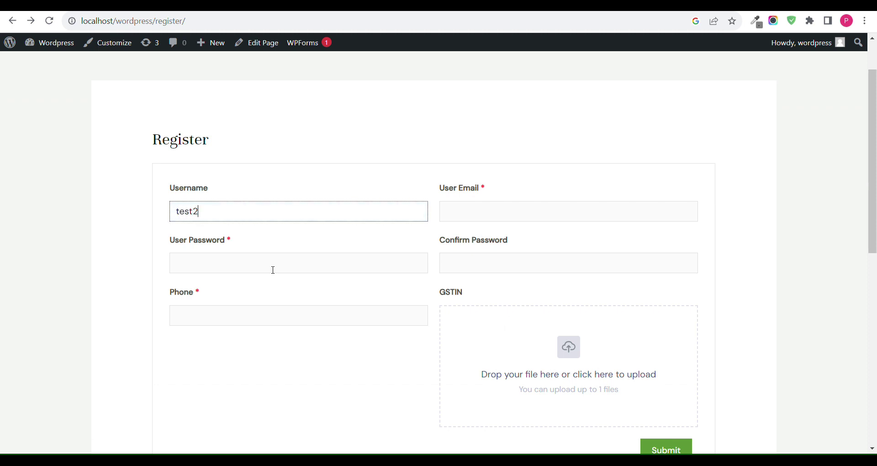
text(ab)
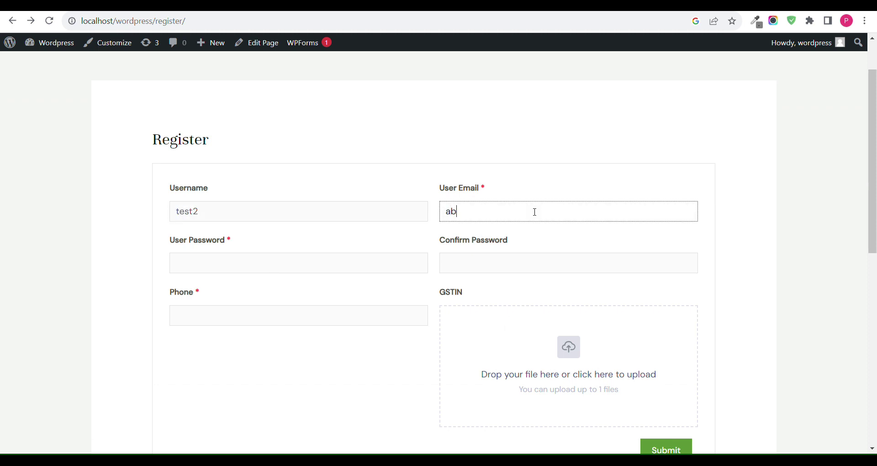
text(c@gmail.com)
click(397, 264)
text(12345678)
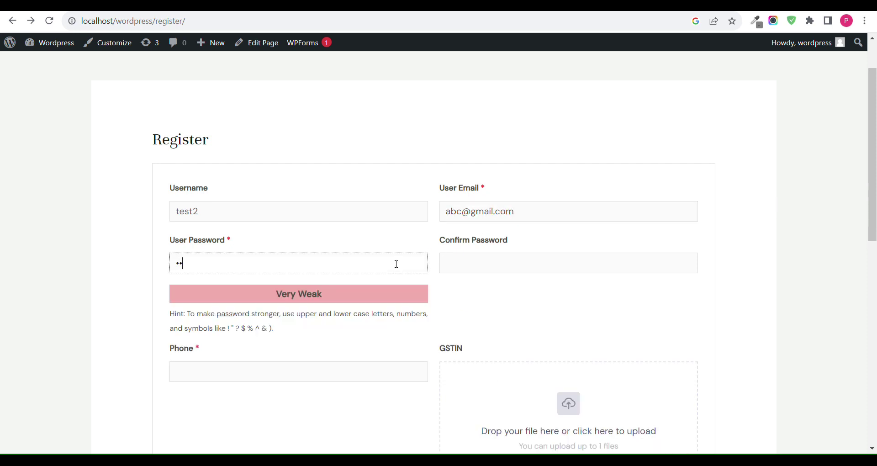
text(90)
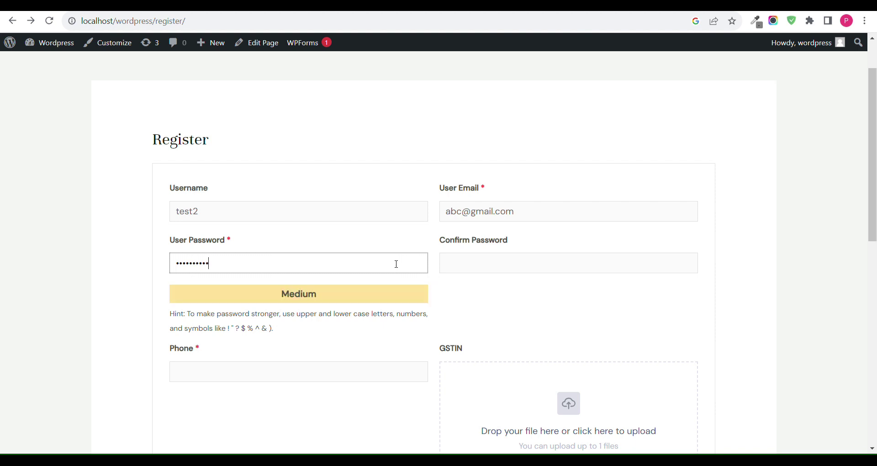
text(1234567)
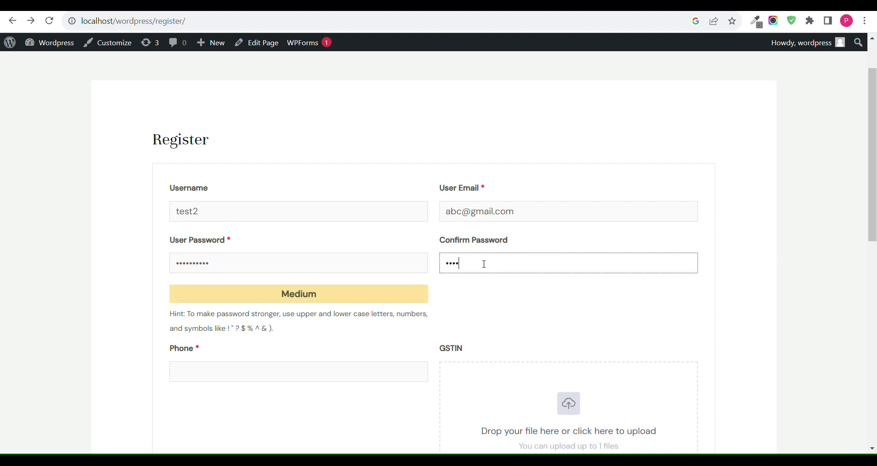
text(89012)
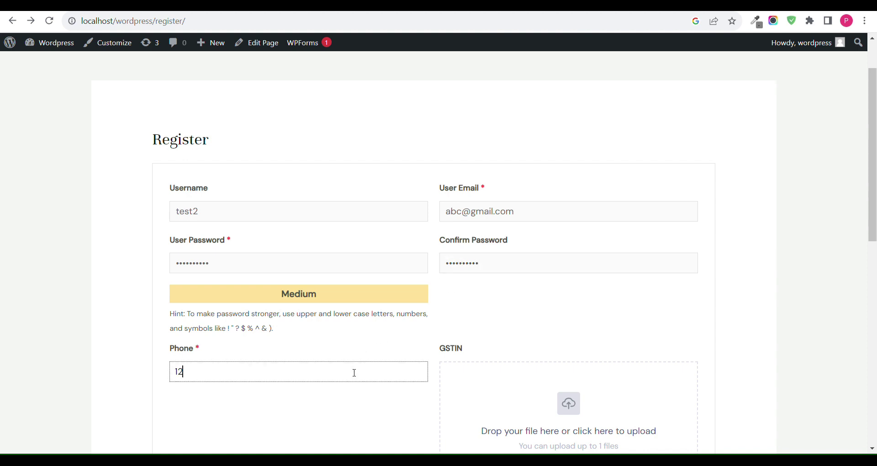
text(34567990)
click(514, 393)
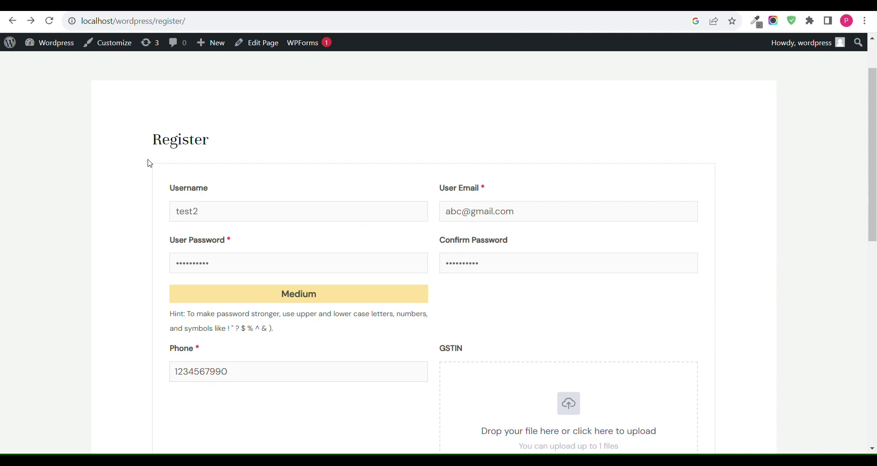
scroll(272, 232, down, 3)
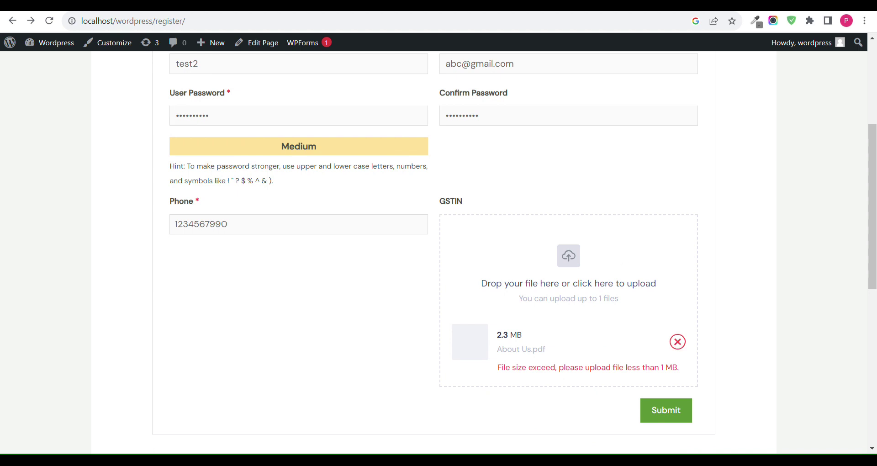
key(ctrl+Tab)
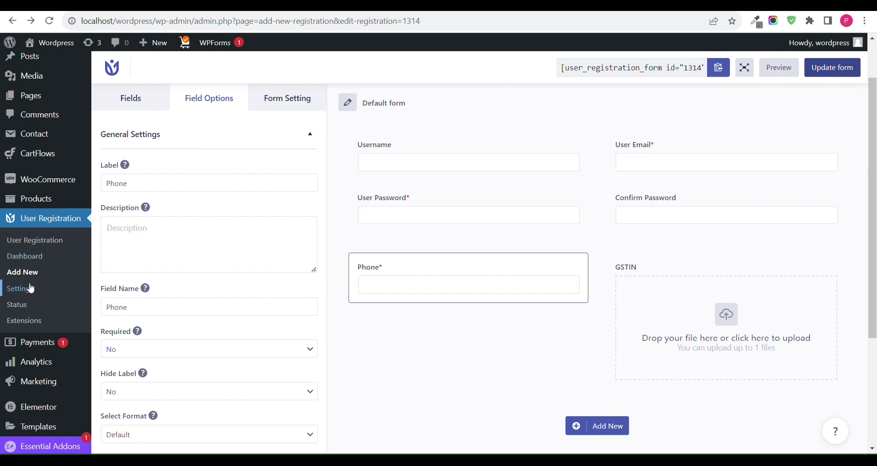
Step: Raise the File Uploads Max File Size Allowed from 1024 to 4024 and save the settings
click(18, 288)
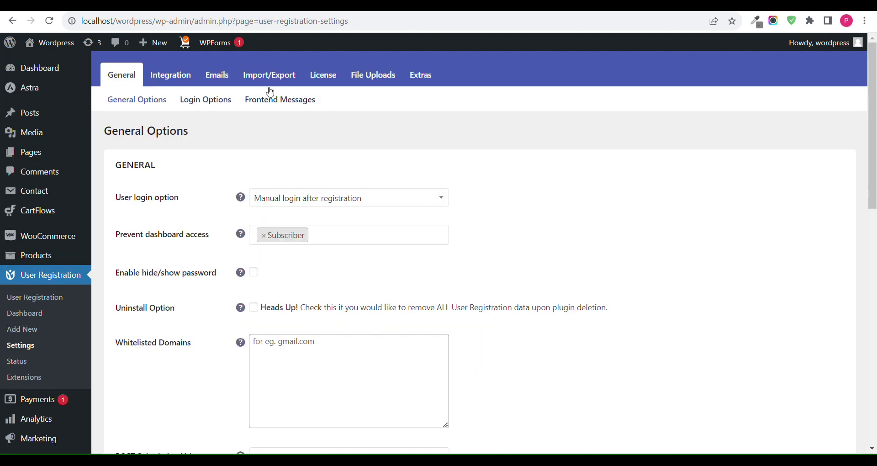
click(379, 80)
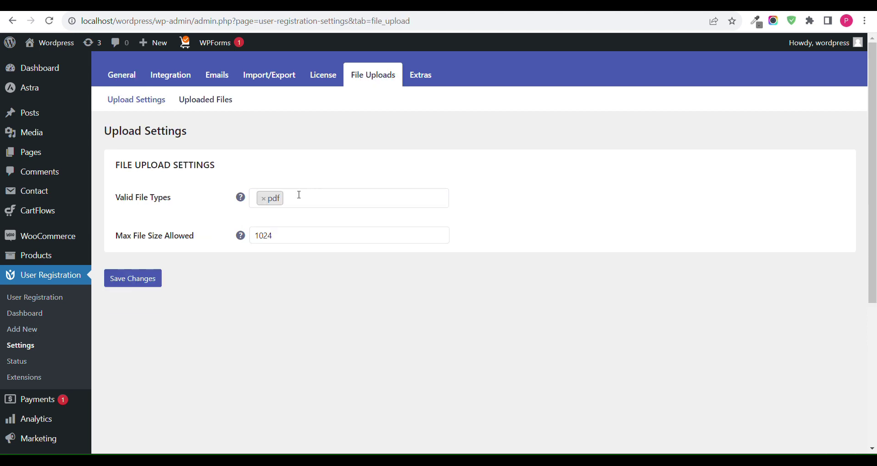
click(263, 237)
key(BackSpace)
text(4)
click(137, 279)
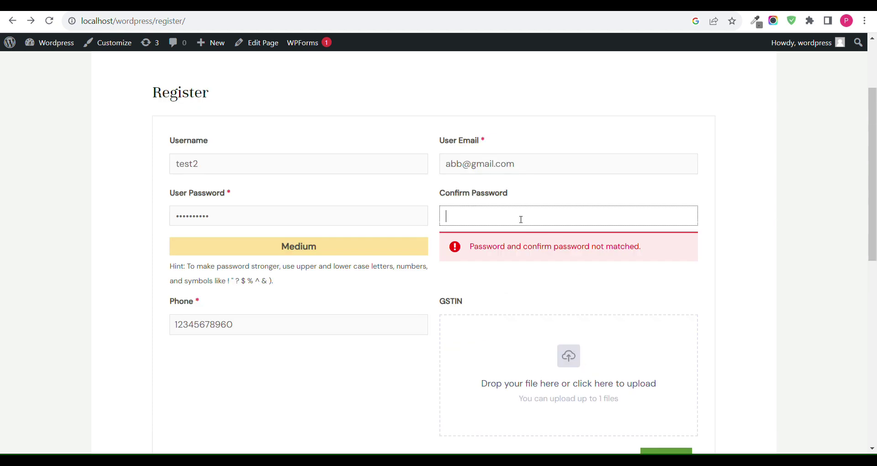
Step: Re-enter the confirmation password, re-upload About Us.pdf to GSTIN, and submit the registration
click(521, 220)
text(••••••••)
text(•)
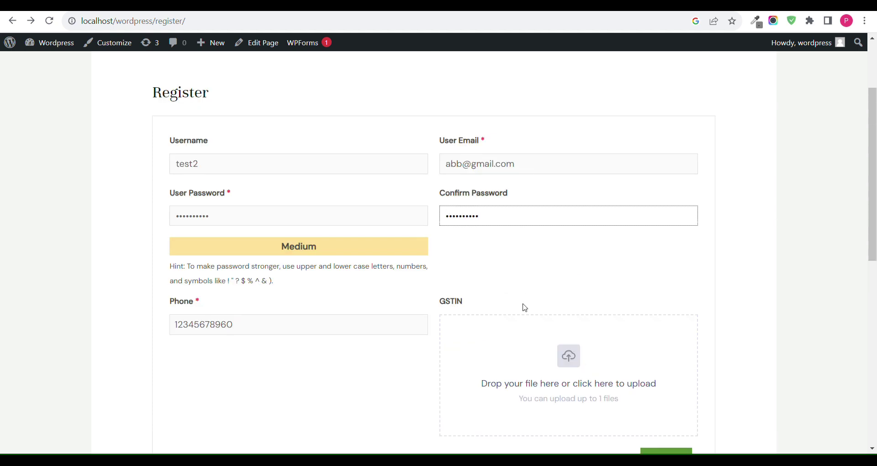
click(527, 342)
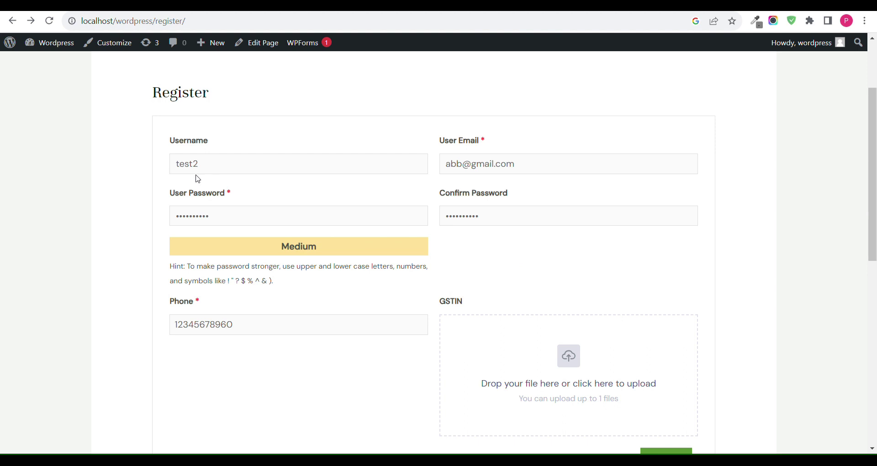
scroll(525, 309, down, 4)
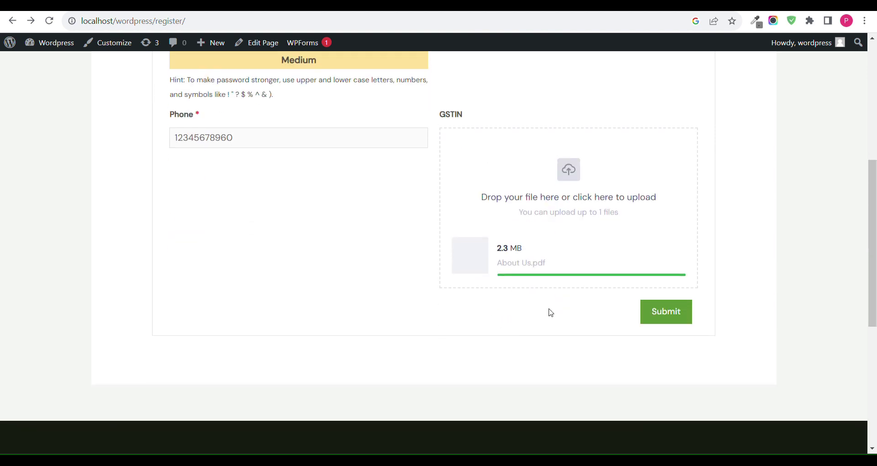
click(667, 214)
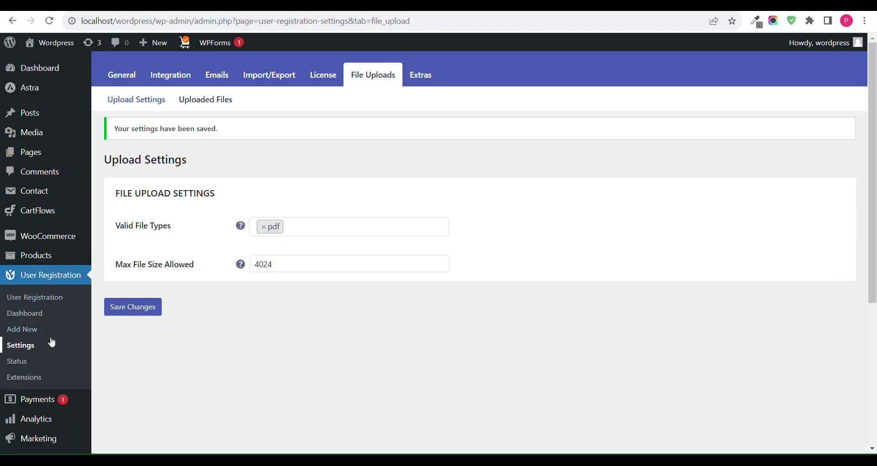
scroll(50, 339, down, 5)
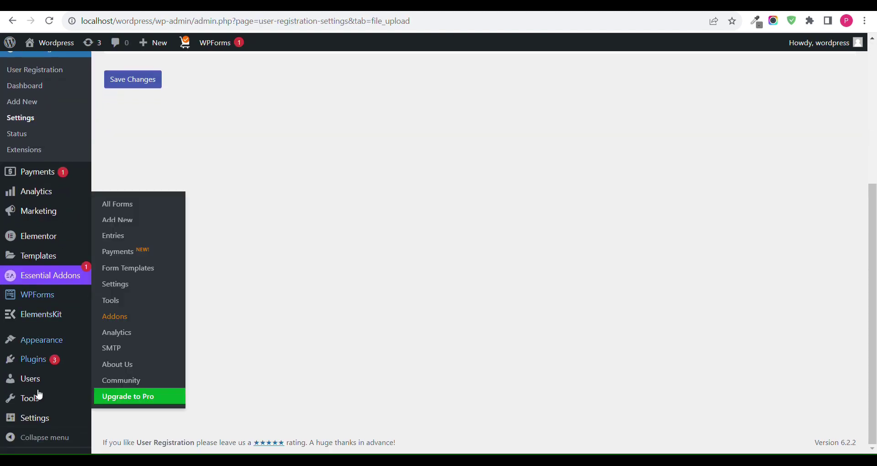
Step: Open the new user's profile from Users and highlight its Phone and GSTIN About Us.pdf entries
click(40, 379)
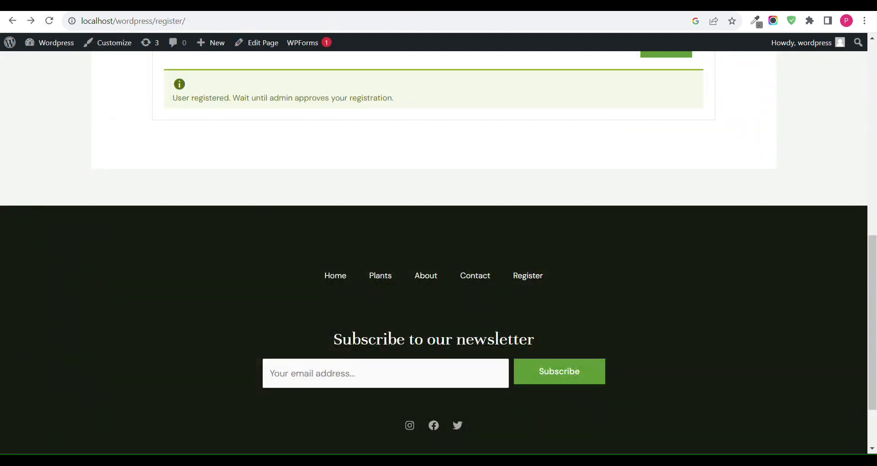
scroll(352, 198, up, 3)
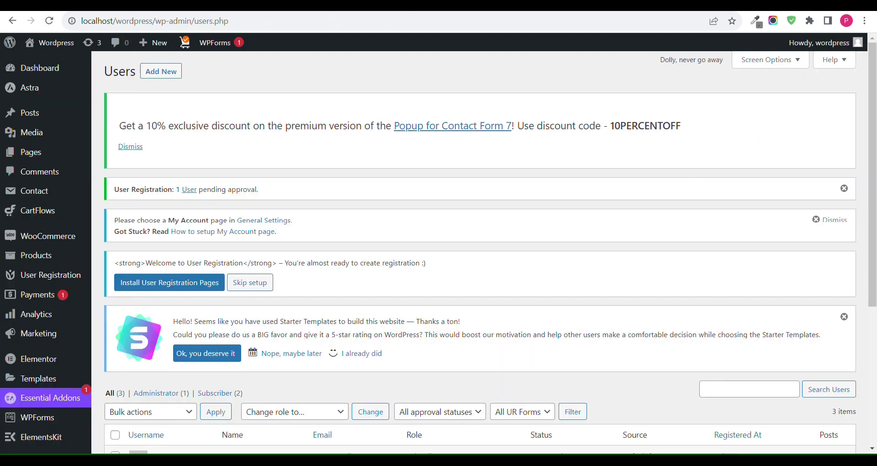
scroll(150, 339, down, 6)
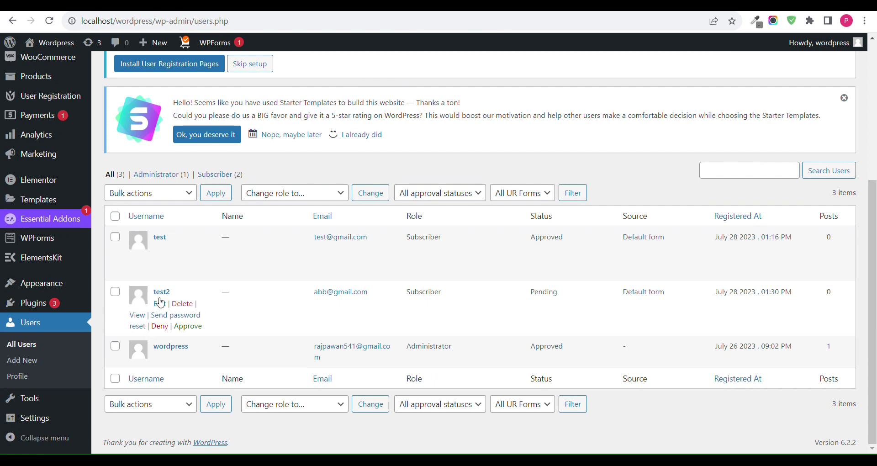
click(160, 304)
scroll(359, 277, down, 20)
scroll(359, 276, up, 15)
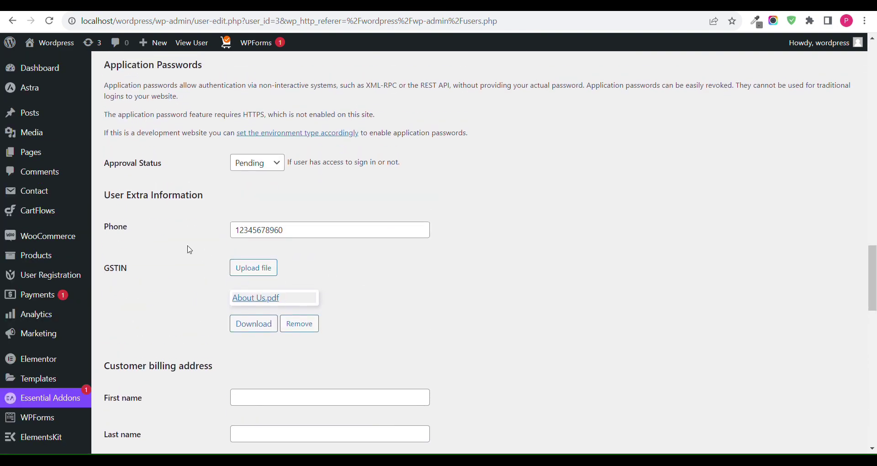
drag(181, 238, 169, 288)
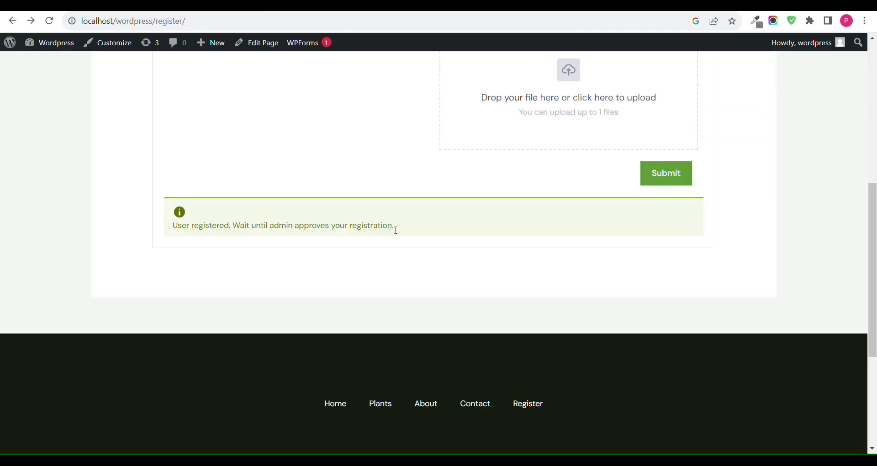
Step: Scroll the Register page to view the 'User registered' approval notice and the emptied form
scroll(393, 228, up, 10)
scroll(228, 320, down, 1)
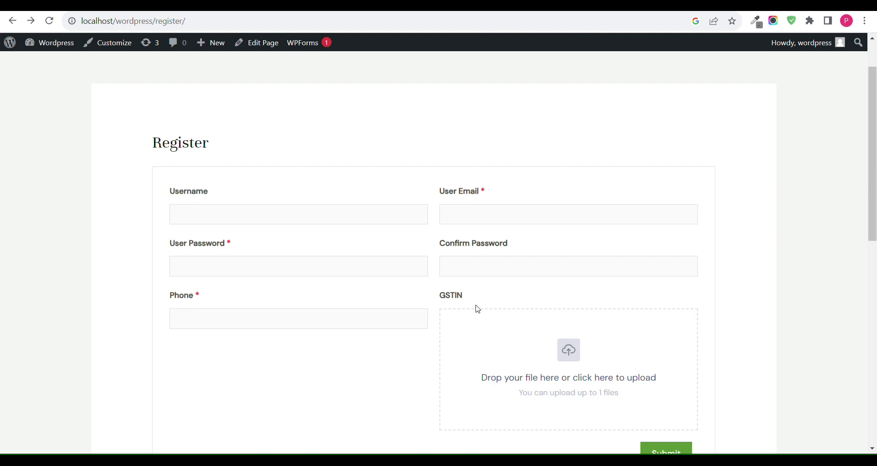
scroll(478, 309, down, 2)
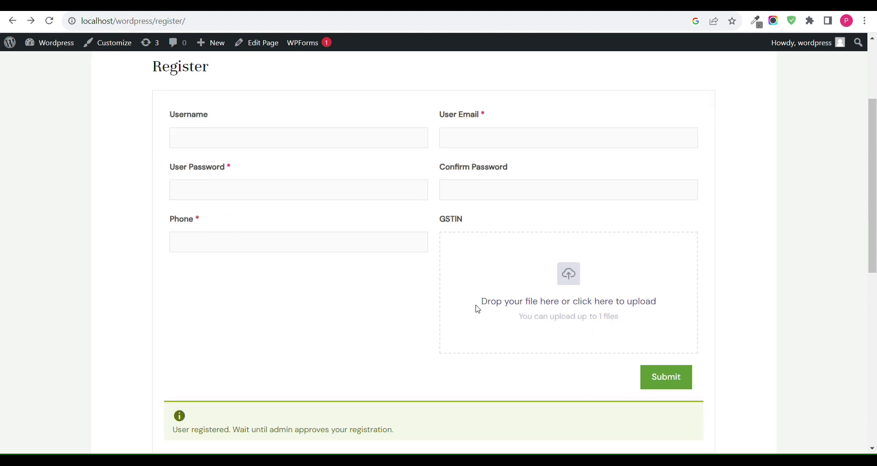
scroll(479, 308, up, 1)
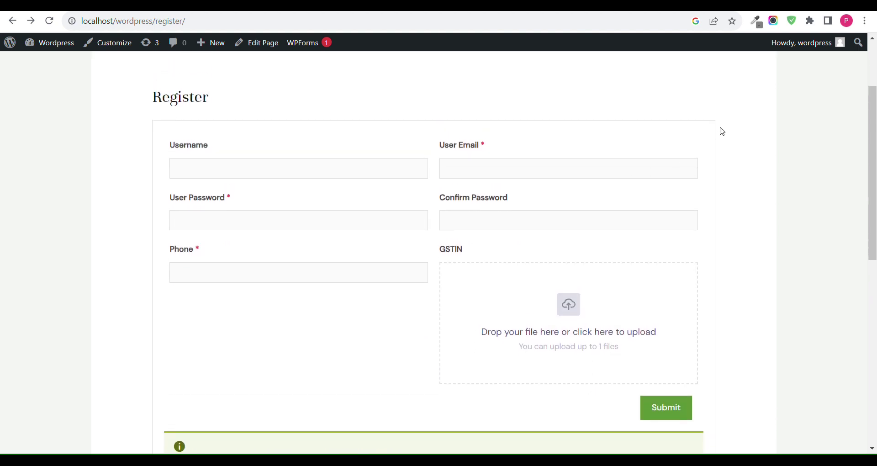